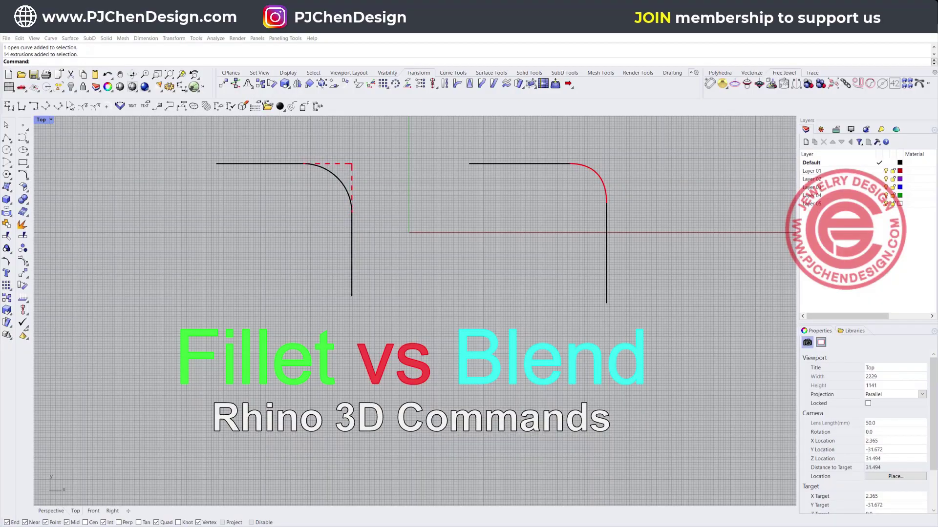
Step: Browse the curve commands list, then dismiss it and settle the Top view
{"action": "left_click", "coordinate": [51, 38]}
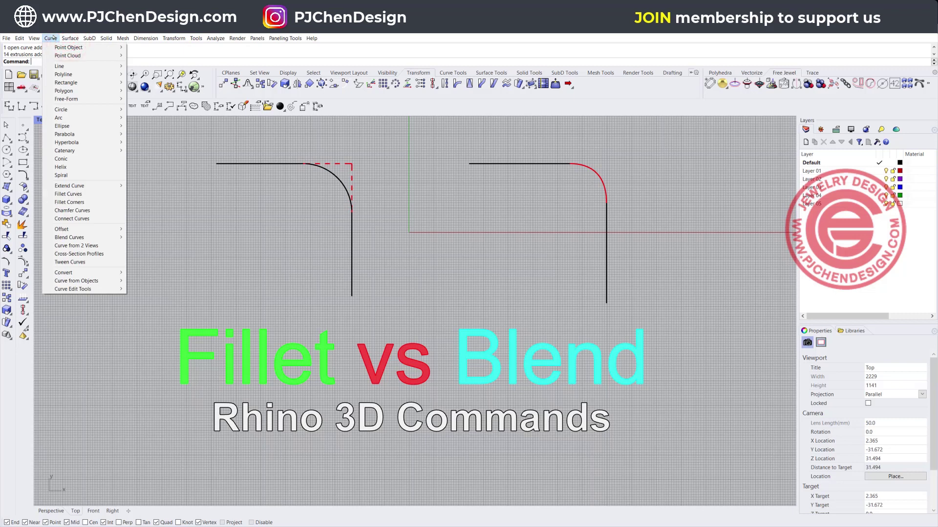
{"action": "mouse_move", "coordinate": [74, 41]}
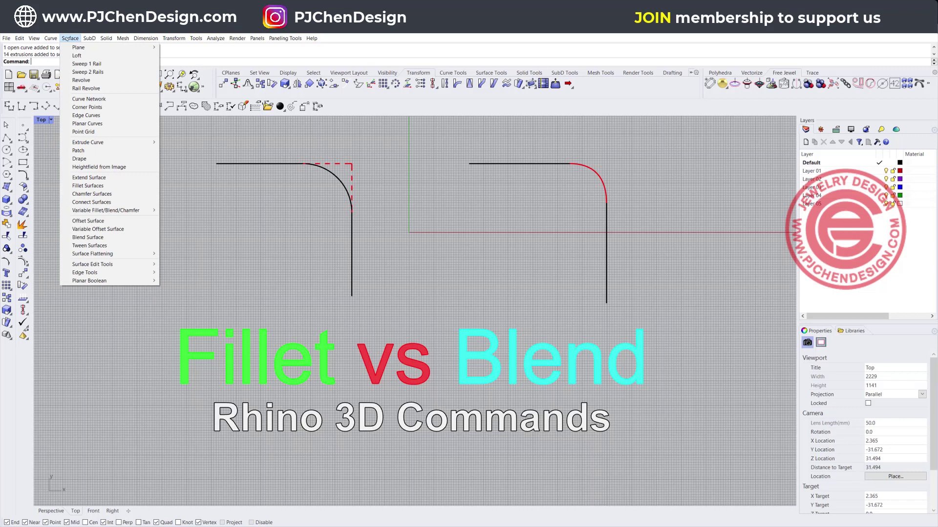
{"action": "left_click", "coordinate": [309, 237]}
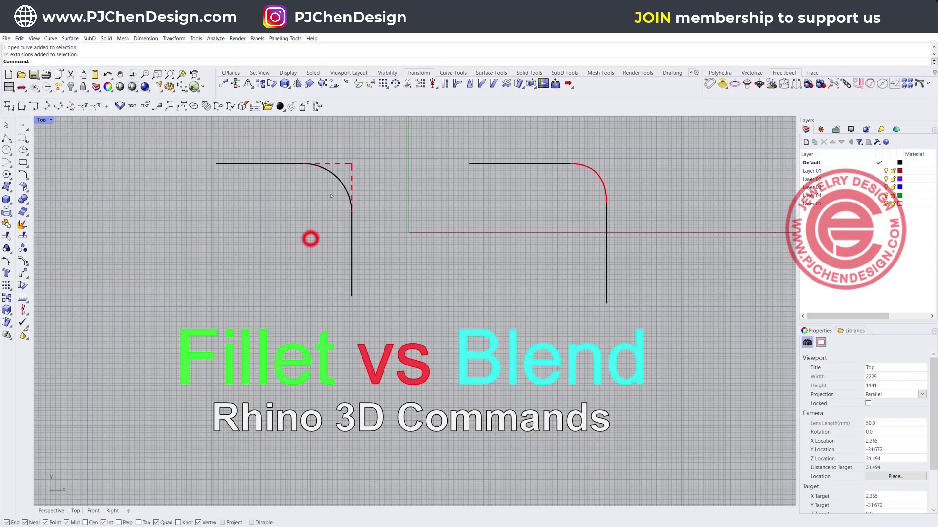
{"action": "left_click", "coordinate": [355, 166]}
{"action": "scroll", "coordinate": [352, 174], "scroll_direction": "down", "scroll_amount": 3}
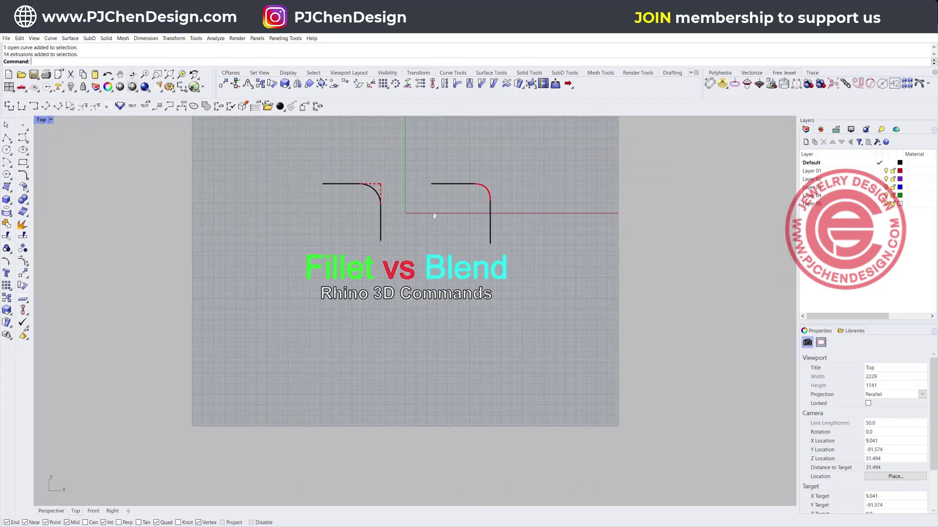
{"action": "scroll", "coordinate": [272, 232], "scroll_direction": "up", "scroll_amount": 3}
Step: Draw an L-shaped polyline, horizontal then straight down, with a sharp square corner
{"action": "left_click", "coordinate": [6, 137]}
{"action": "left_click", "coordinate": [201, 220]}
{"action": "left_click", "coordinate": [329, 220]}
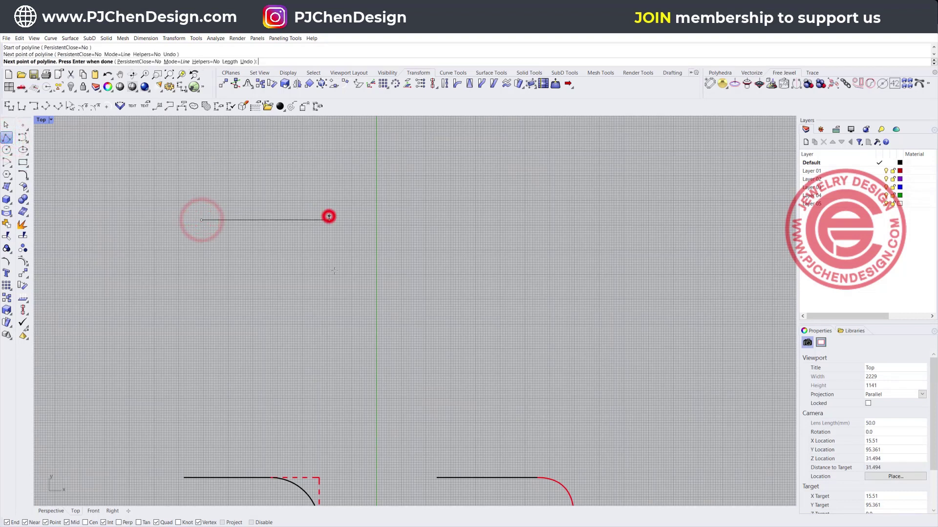
{"action": "left_click", "coordinate": [328, 331]}
{"action": "key", "text": "Return"}
{"action": "left_click", "coordinate": [328, 222]}
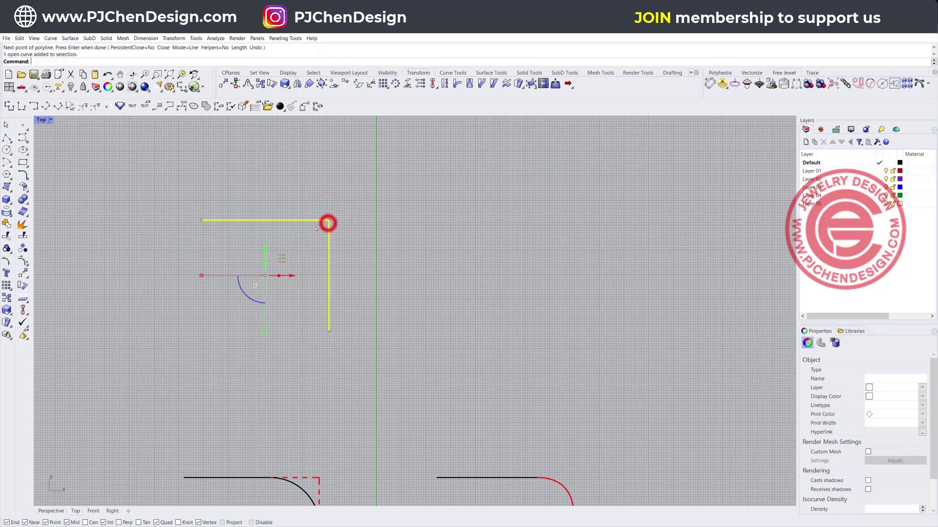
{"action": "left_click", "coordinate": [374, 260]}
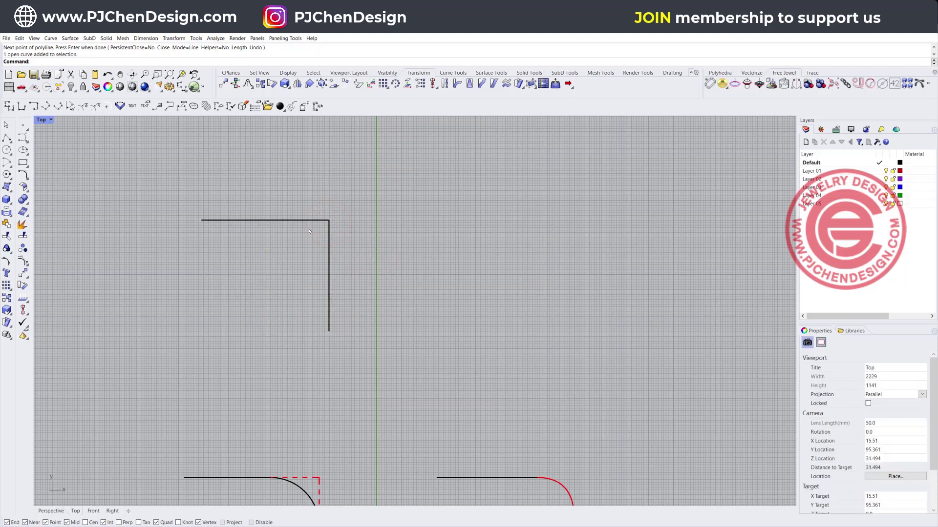
{"action": "scroll", "coordinate": [309, 231], "scroll_direction": "up", "scroll_amount": 2}
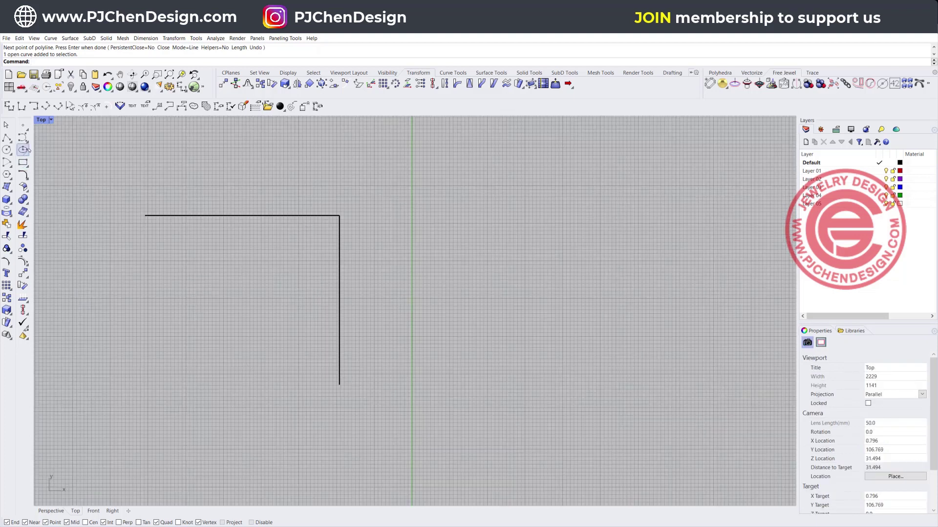
{"action": "left_click", "coordinate": [27, 179]}
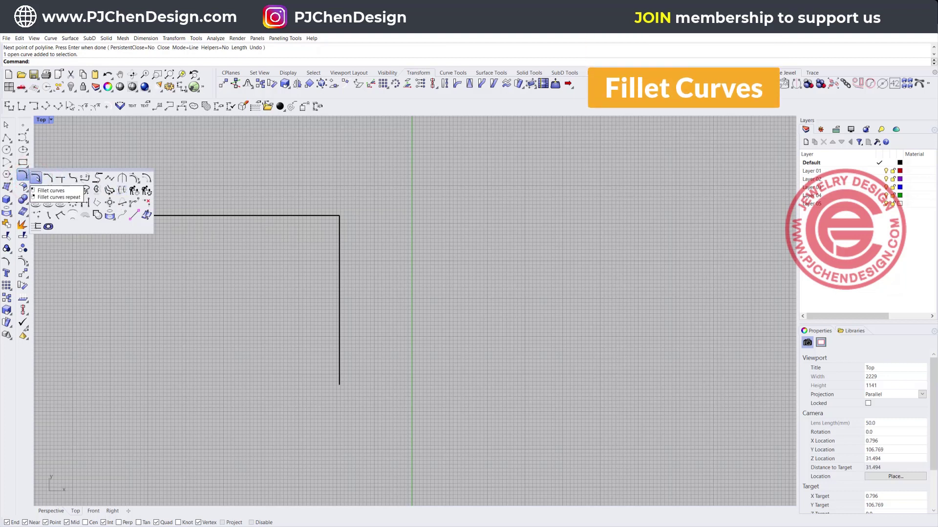
Step: Fillet the L-polyline's corner at radius 15, picking its horizontal then vertical segment
{"action": "left_click", "coordinate": [36, 179]}
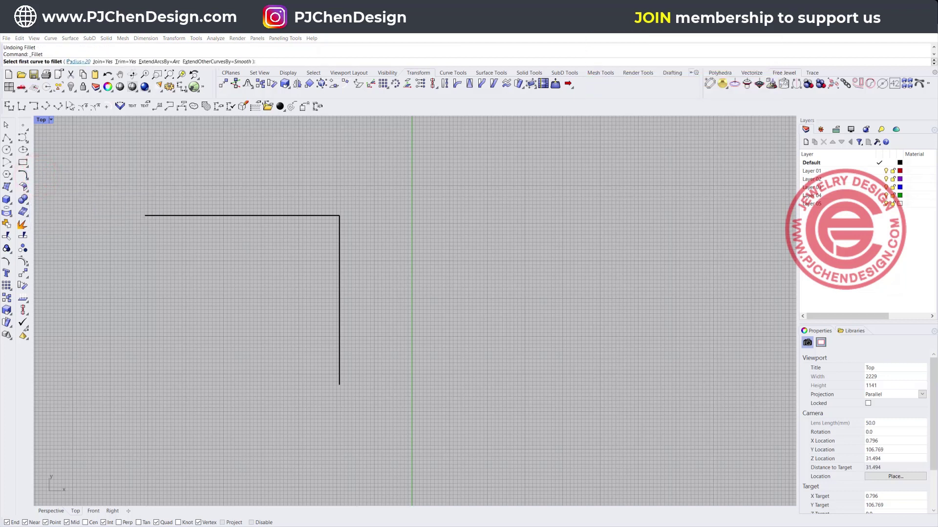
{"action": "left_click", "coordinate": [68, 61]}
{"action": "type", "text": "1"}
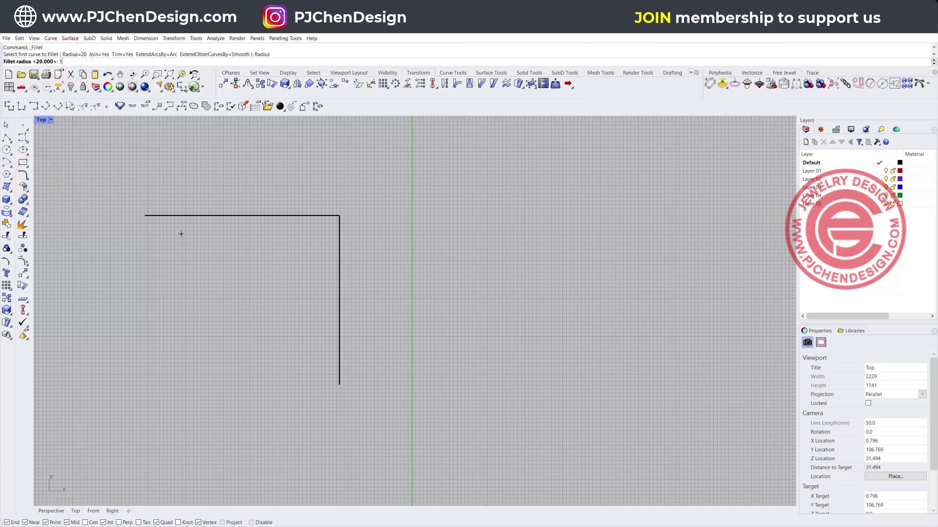
{"action": "type", "text": "5"}
{"action": "key", "text": "Return"}
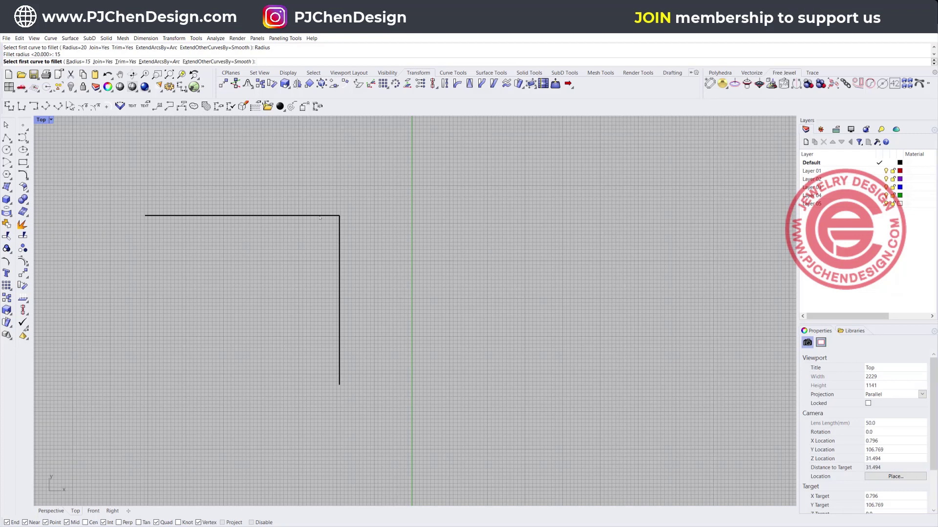
{"action": "left_click", "coordinate": [318, 216]}
{"action": "left_click", "coordinate": [338, 238]}
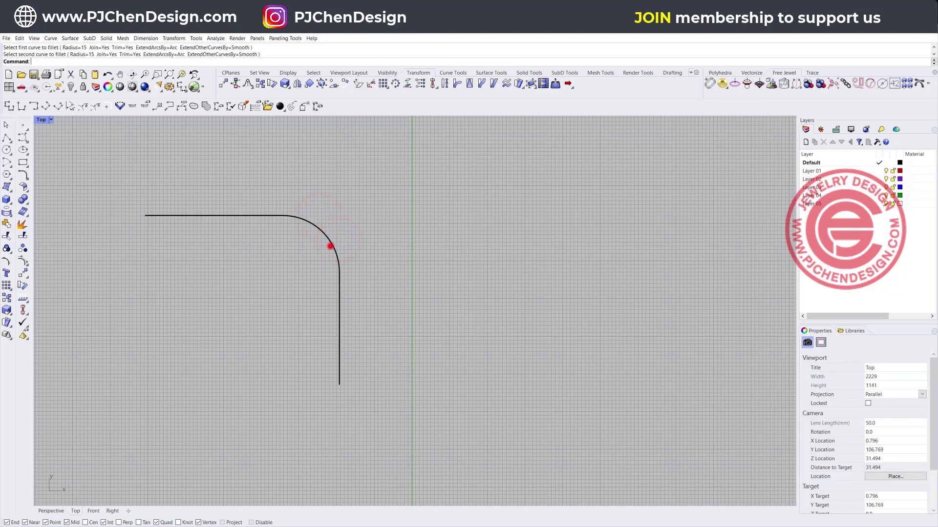
{"action": "left_click", "coordinate": [330, 246]}
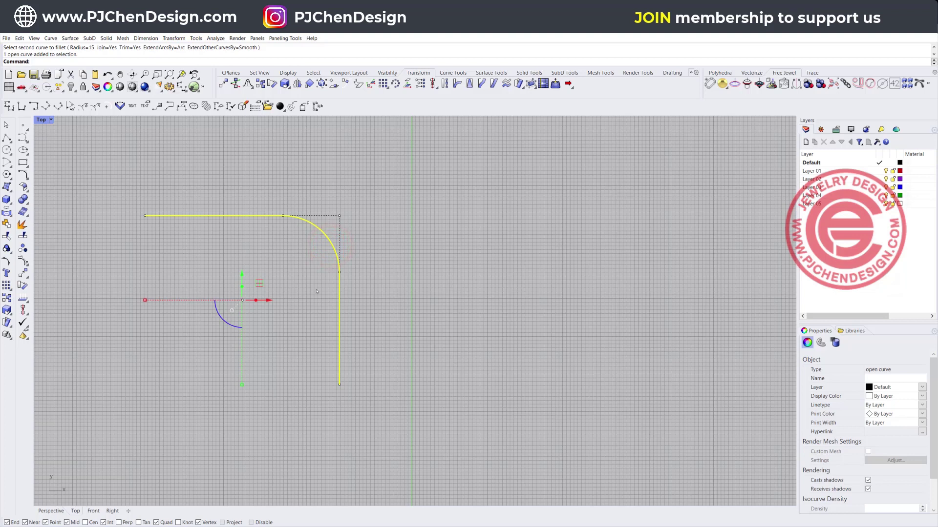
{"action": "left_click", "coordinate": [463, 262]}
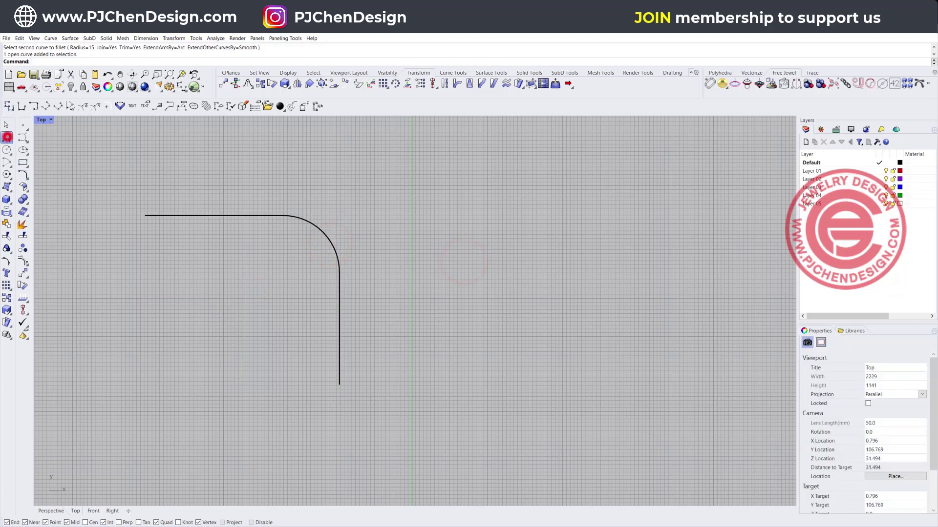
{"action": "left_click", "coordinate": [7, 136]}
Step: Draw a horizontal line and a separate vertical line below-right, not touching
{"action": "left_click", "coordinate": [448, 217]}
{"action": "left_click", "coordinate": [574, 215]}
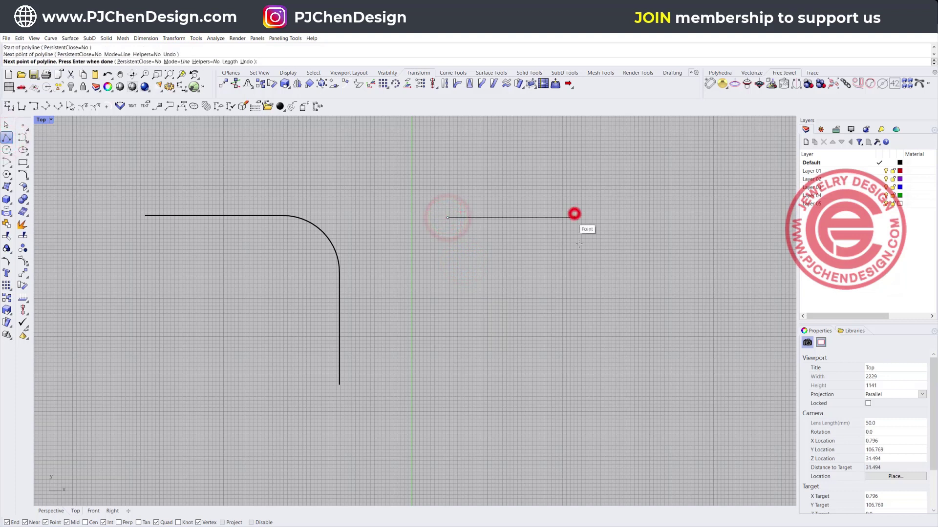
{"action": "right_click", "coordinate": [609, 262]}
{"action": "right_click_drag", "start_coordinate": [609, 261], "coordinate": [530, 256]}
{"action": "right_click", "coordinate": [559, 262]}
{"action": "left_click", "coordinate": [558, 262]}
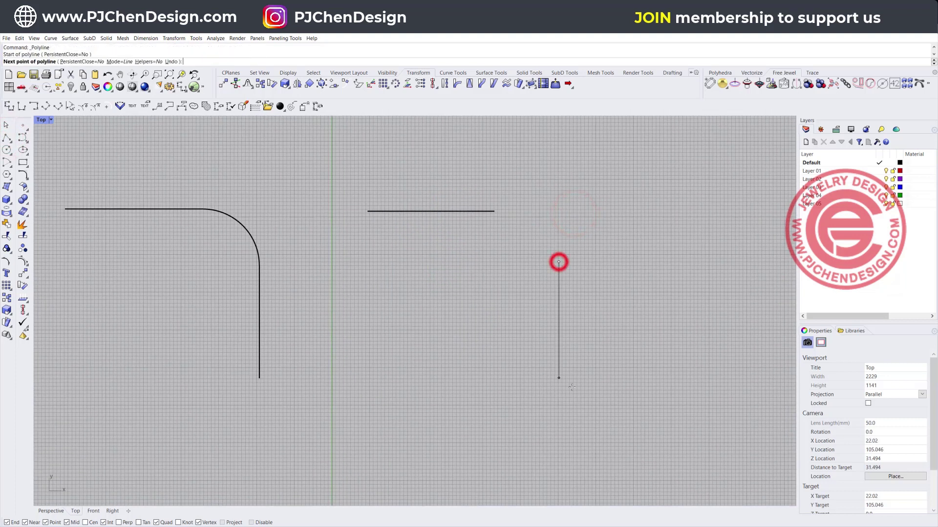
{"action": "left_click", "coordinate": [558, 388]}
{"action": "right_click", "coordinate": [559, 388]}
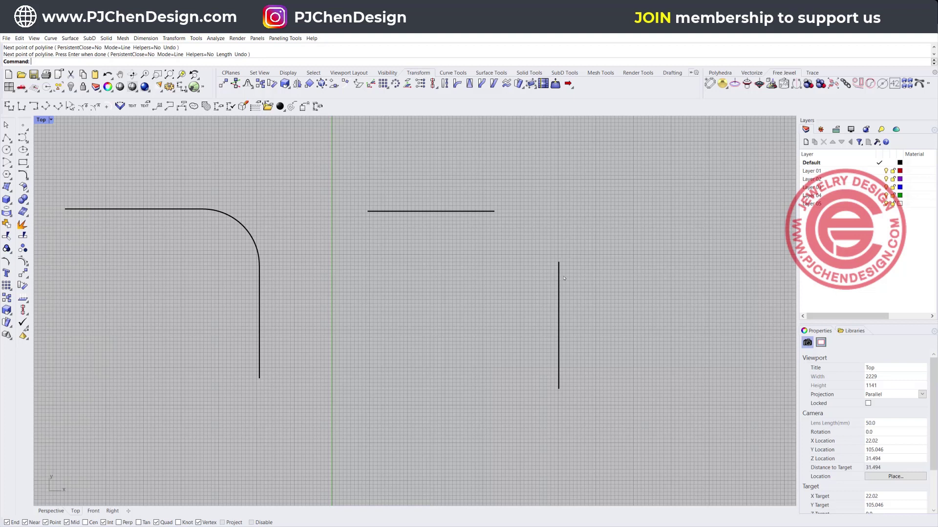
{"action": "left_click", "coordinate": [23, 176]}
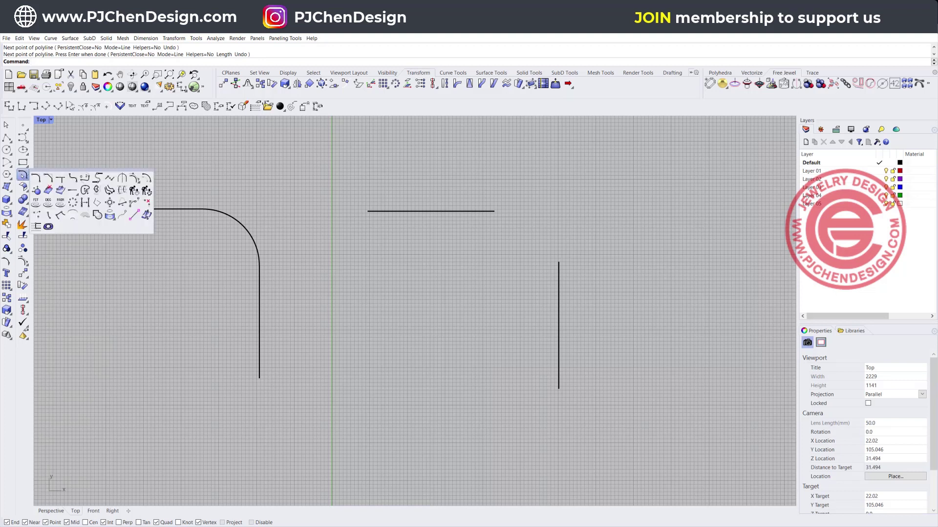
Step: Blend the horizontal line's right end to the vertical line's top, trying Position then Tangency
{"action": "left_click", "coordinate": [84, 178]}
{"action": "left_click", "coordinate": [493, 211]}
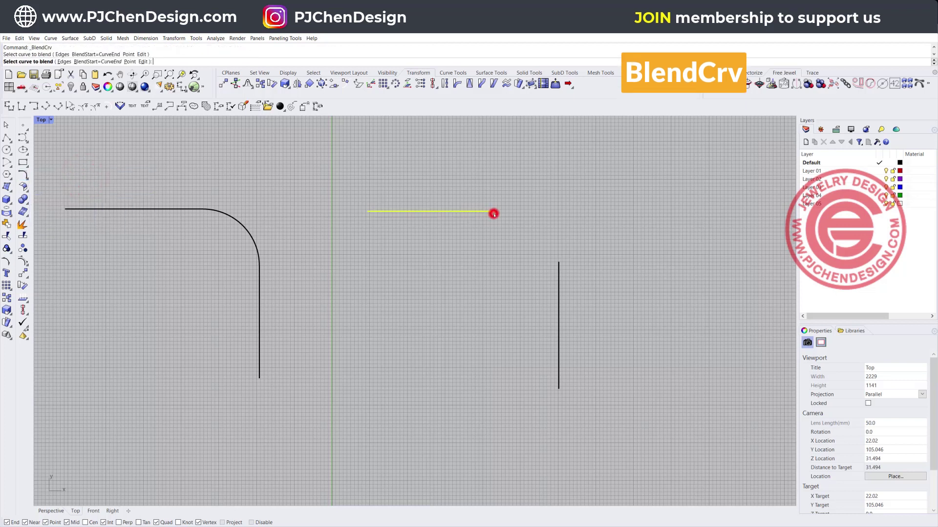
{"action": "left_click", "coordinate": [558, 262]}
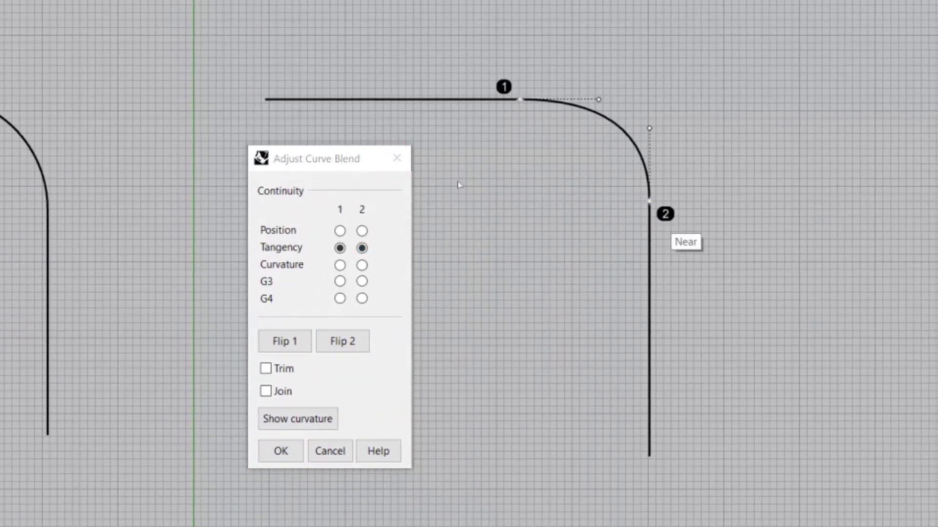
{"action": "left_click", "coordinate": [340, 230]}
{"action": "left_click", "coordinate": [362, 231]}
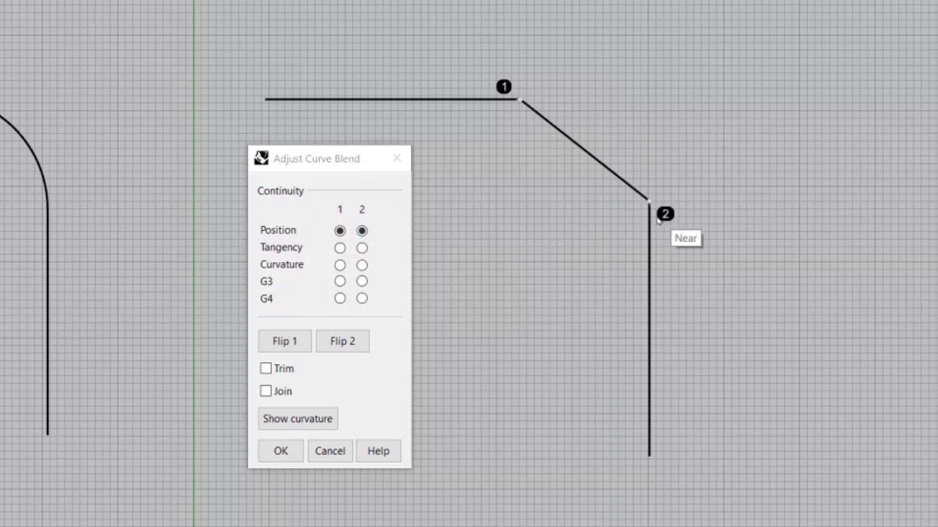
{"action": "left_click", "coordinate": [340, 247]}
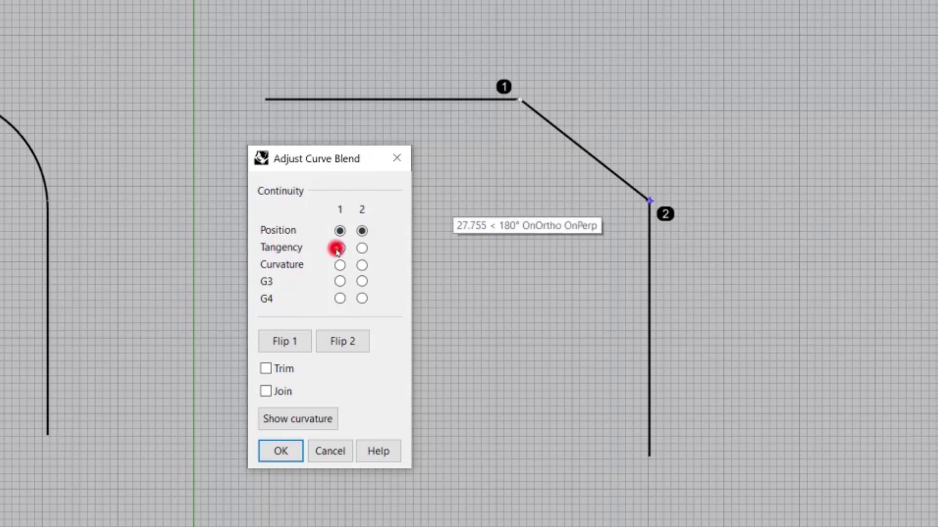
{"action": "left_click", "coordinate": [361, 248]}
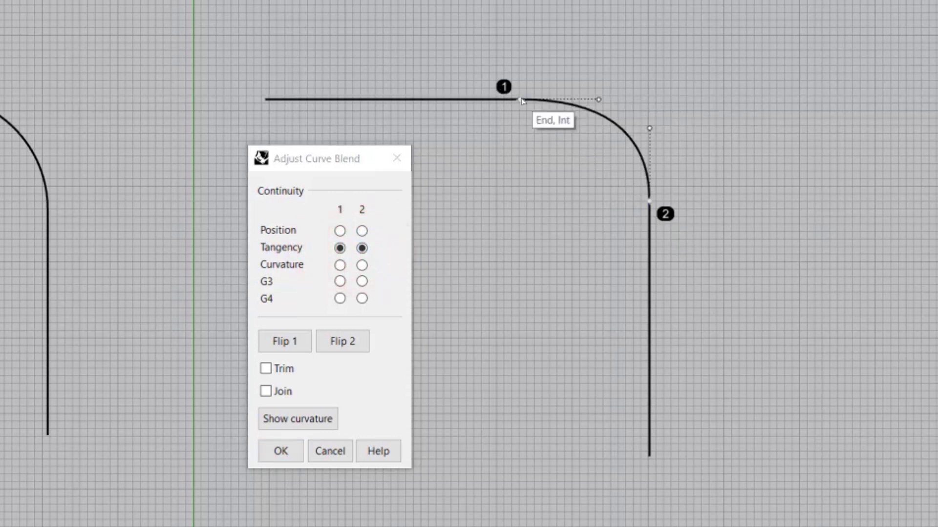
Step: Try Curvature continuity and move a handle, then accept the blend with Tangency both ends
{"action": "left_click", "coordinate": [340, 265]}
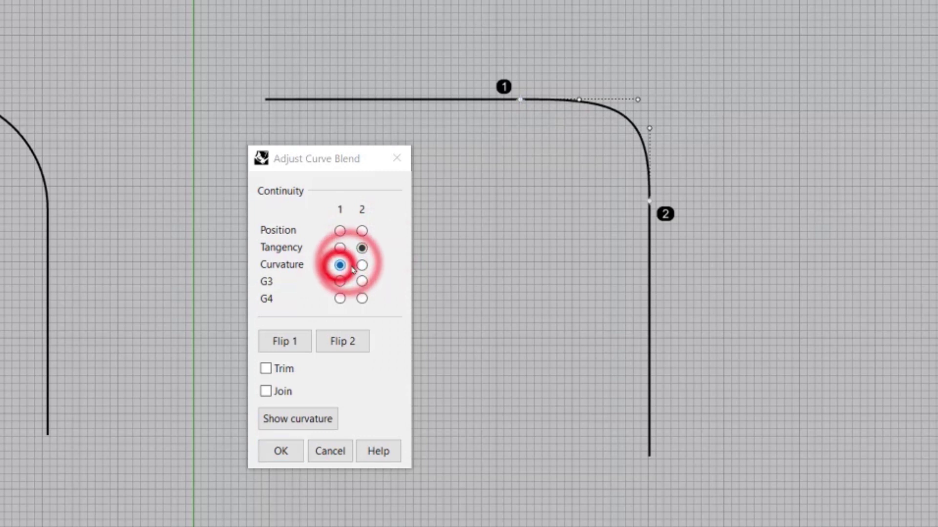
{"action": "left_click", "coordinate": [361, 265]}
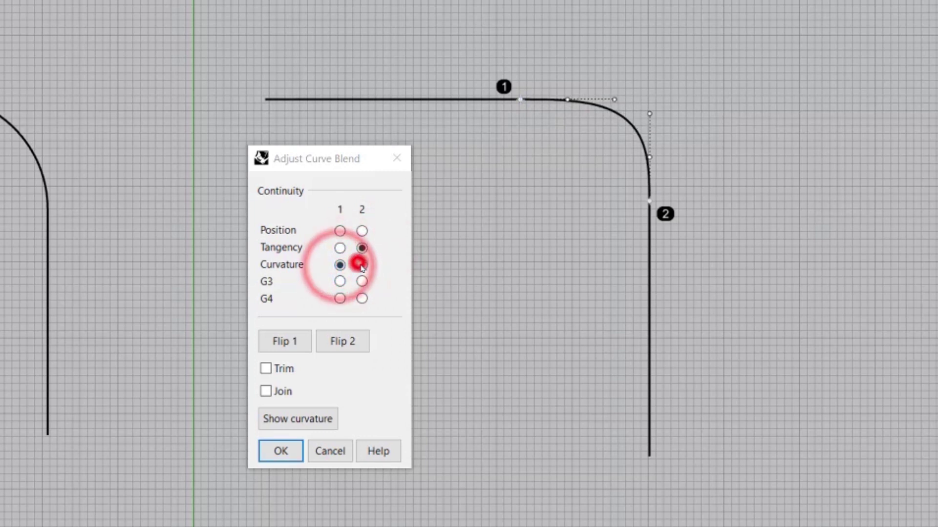
{"action": "left_click", "coordinate": [644, 201]}
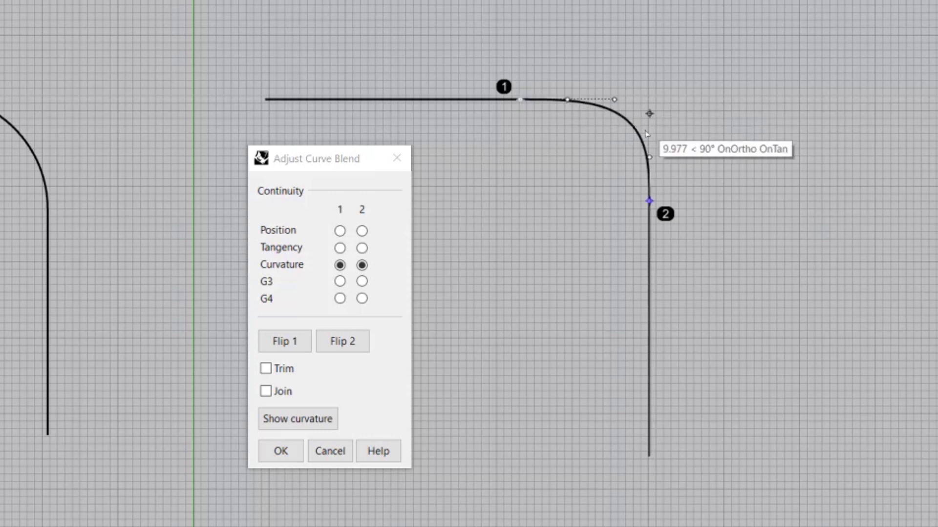
{"action": "left_click", "coordinate": [340, 248]}
{"action": "left_click", "coordinate": [361, 248]}
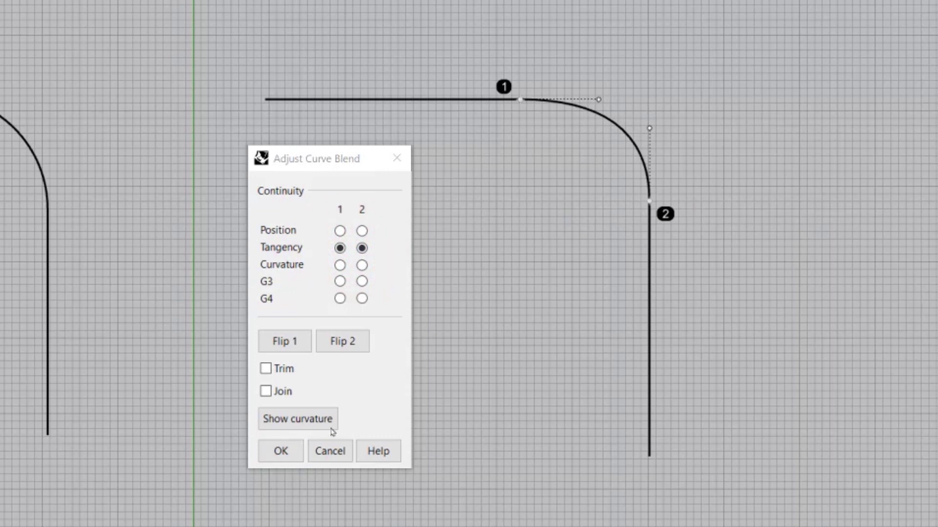
{"action": "left_click", "coordinate": [288, 451]}
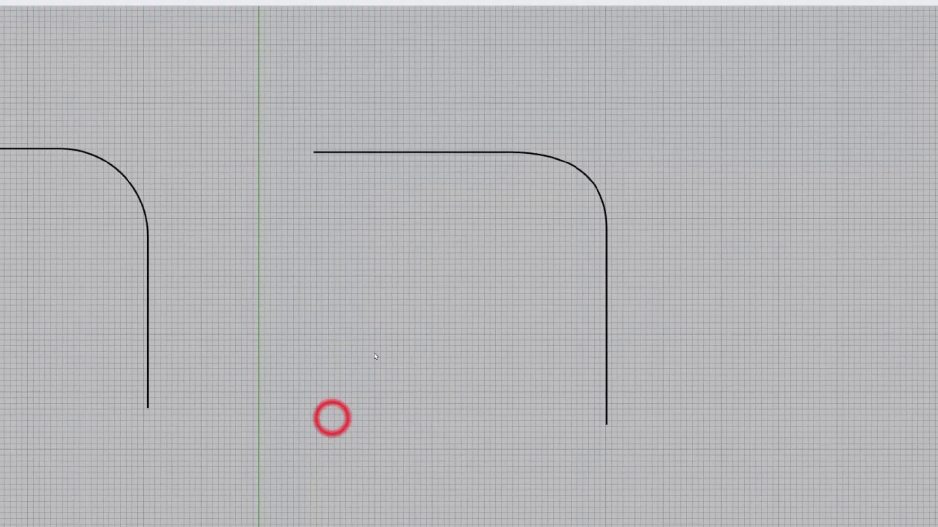
{"action": "left_click", "coordinate": [484, 208]}
{"action": "left_click", "coordinate": [547, 231]}
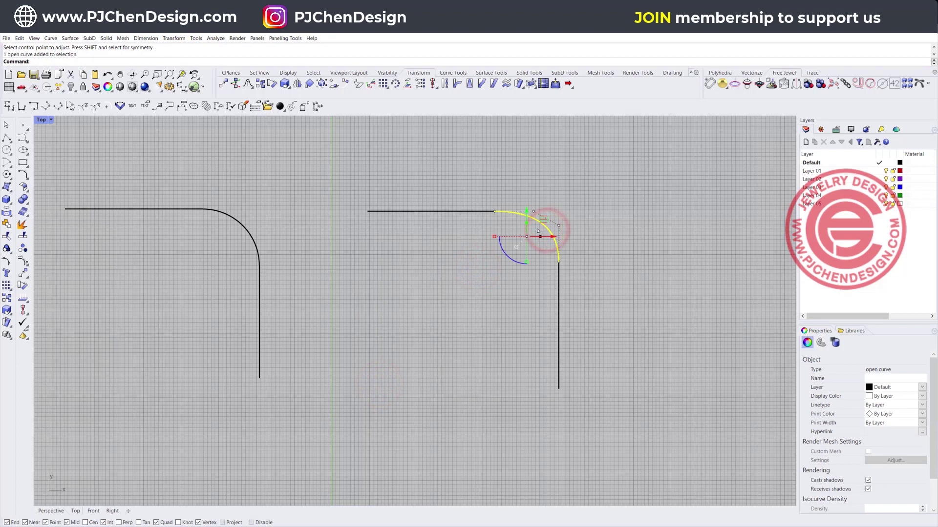
{"action": "left_click", "coordinate": [477, 209]}
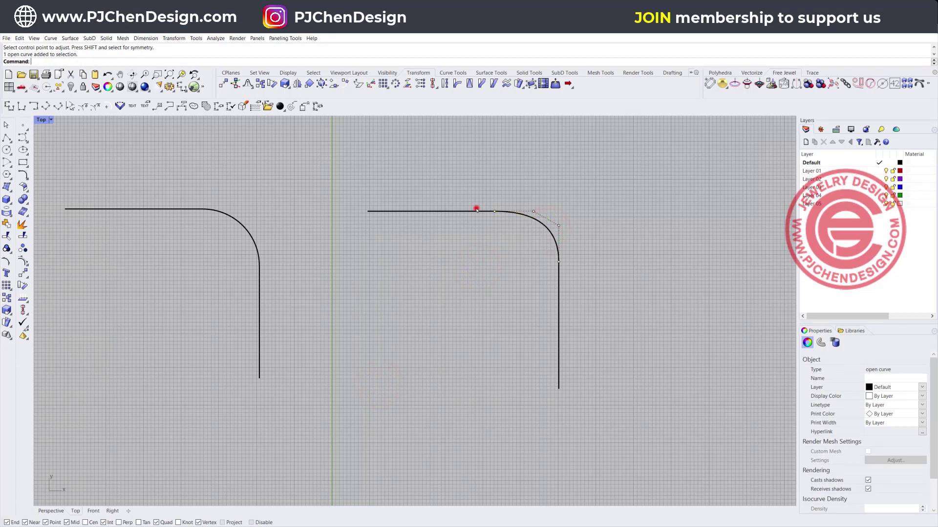
{"action": "left_click", "coordinate": [237, 223]}
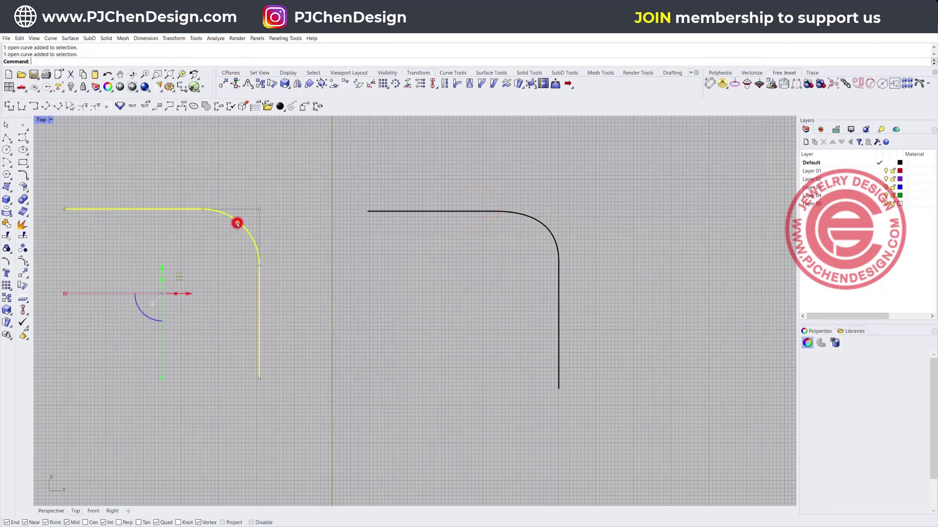
{"action": "left_click", "coordinate": [547, 255]}
{"action": "left_click", "coordinate": [555, 241], "text": "ctrl+shift"}
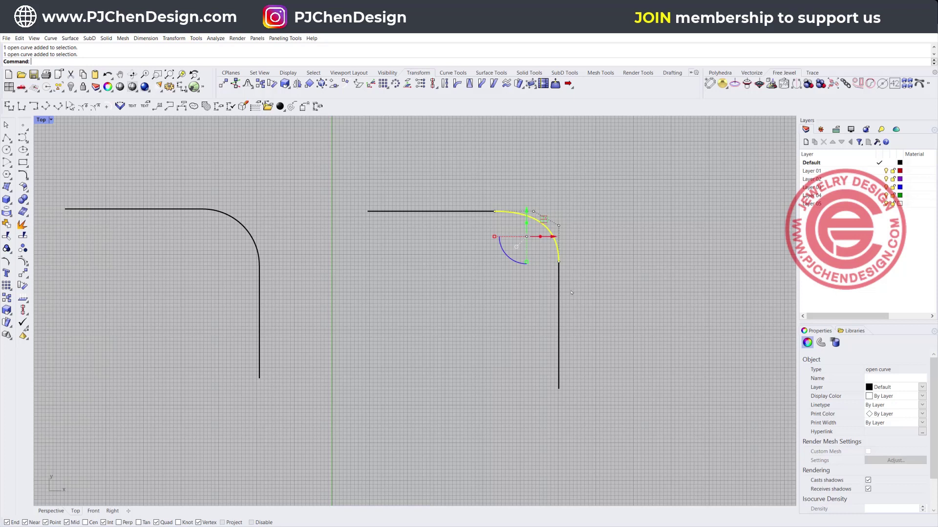
{"action": "left_click", "coordinate": [468, 272]}
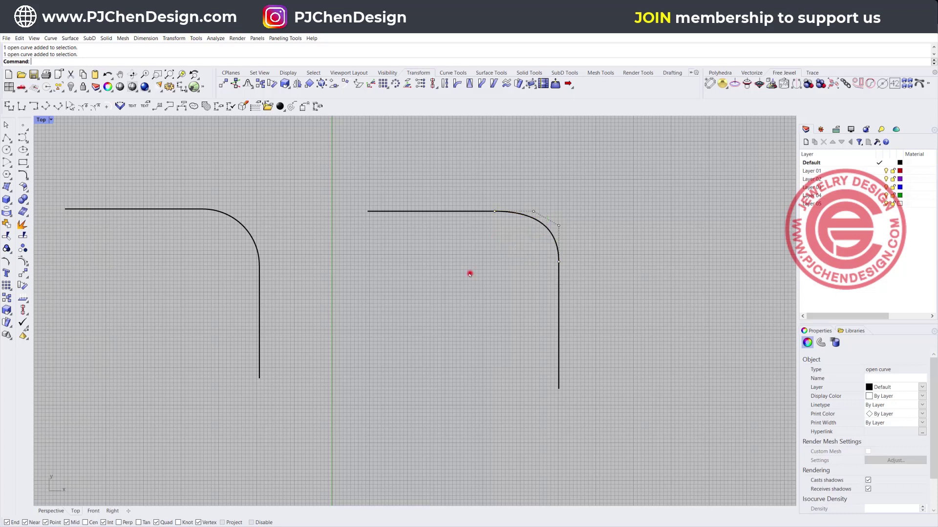
{"action": "left_click_drag", "start_coordinate": [609, 281], "coordinate": [542, 245]}
{"action": "left_click_drag", "start_coordinate": [297, 274], "coordinate": [129, 145]}
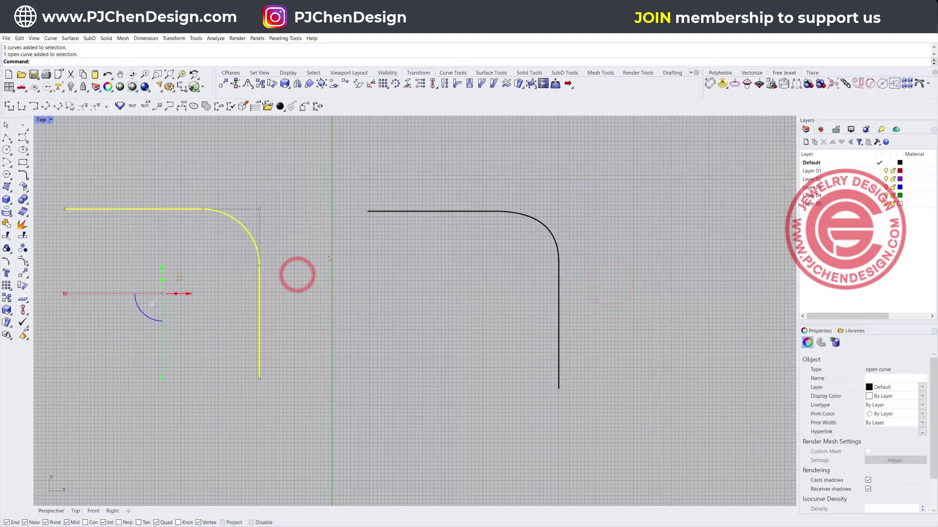
{"action": "left_click", "coordinate": [497, 267]}
{"action": "scroll", "coordinate": [497, 266], "scroll_direction": "down", "scroll_amount": 1}
{"action": "scroll", "coordinate": [497, 266], "scroll_direction": "down", "scroll_amount": 1}
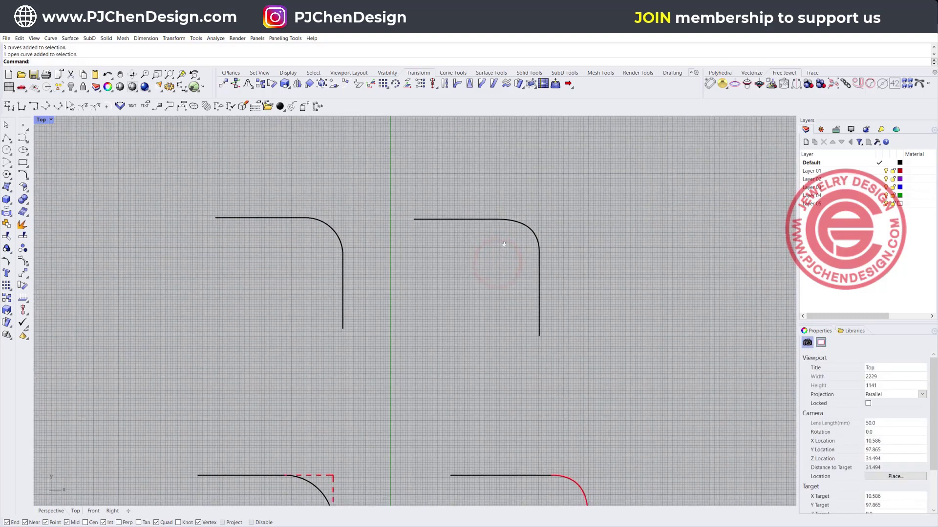
{"action": "right_click_drag", "start_coordinate": [502, 247], "coordinate": [470, 236]}
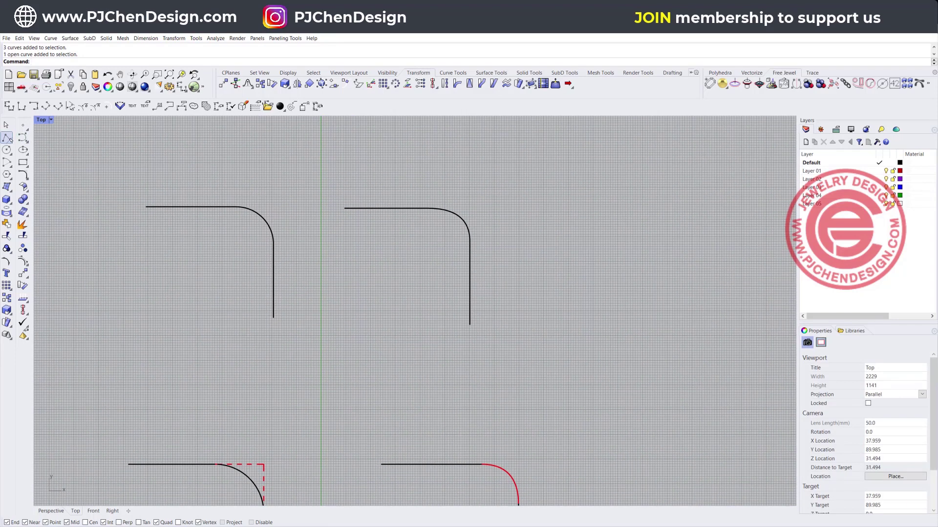
{"action": "left_click", "coordinate": [7, 138]}
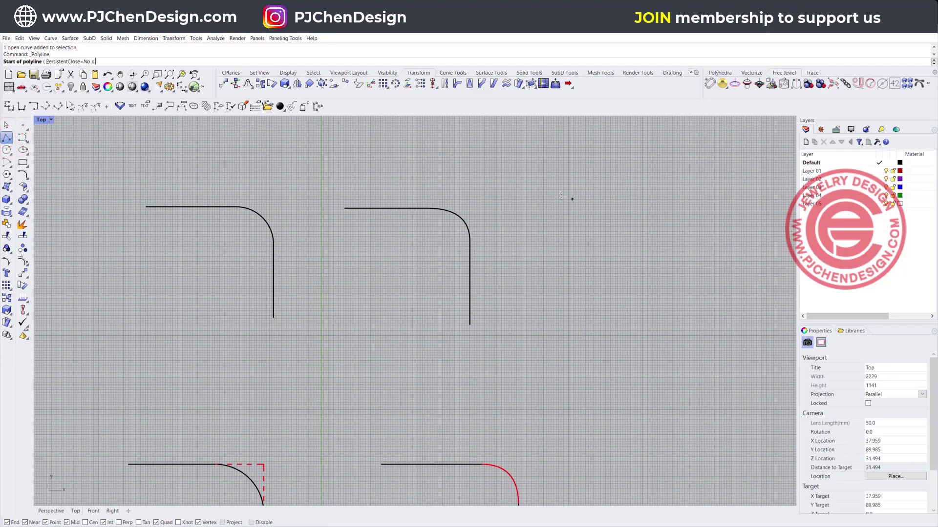
Step: Draw two separate, offset diagonal lines, the second lower and to the right
{"action": "left_click", "coordinate": [528, 190]}
{"action": "left_click", "coordinate": [585, 223]}
{"action": "key", "text": "Return"}
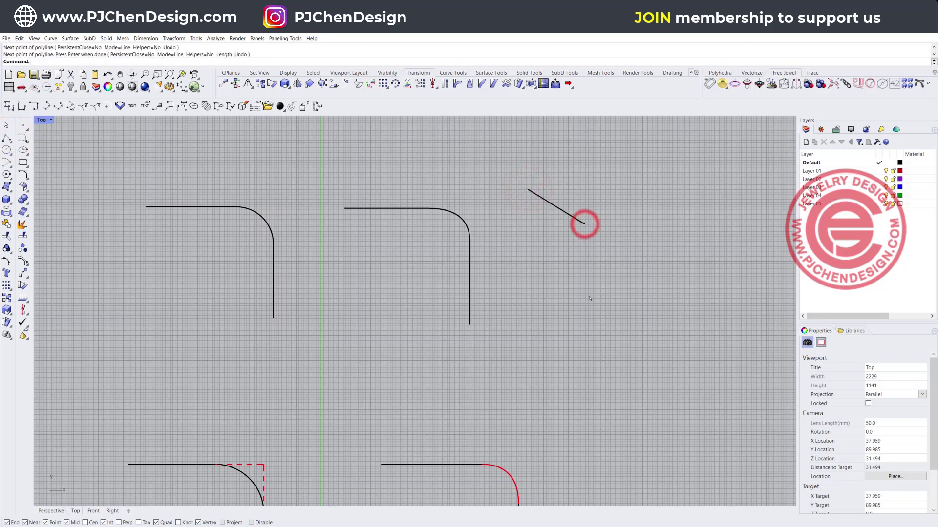
{"action": "key", "text": "Return"}
{"action": "left_click", "coordinate": [591, 289]}
{"action": "left_click", "coordinate": [676, 335]}
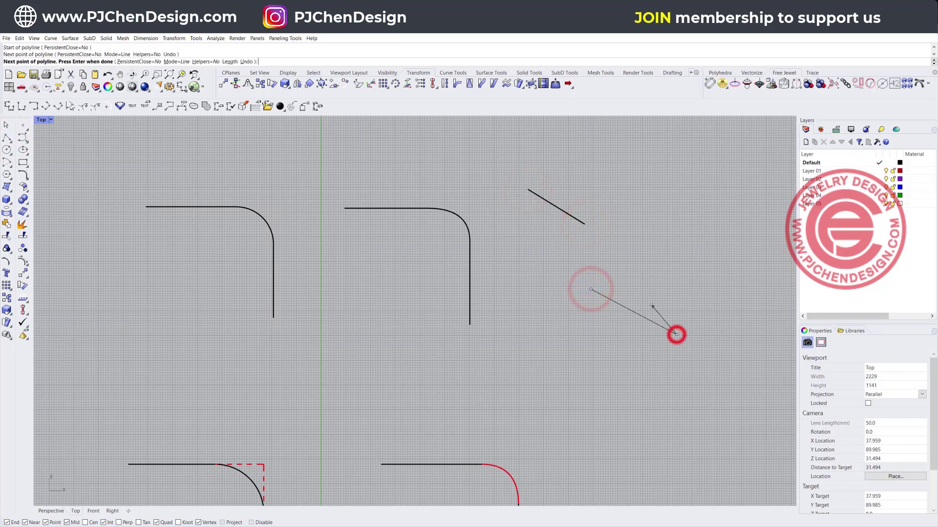
{"action": "key", "text": "Return"}
Step: Try a curve blend between the two lines' ends, move a control point, then cancel it
{"action": "left_click", "coordinate": [26, 177]}
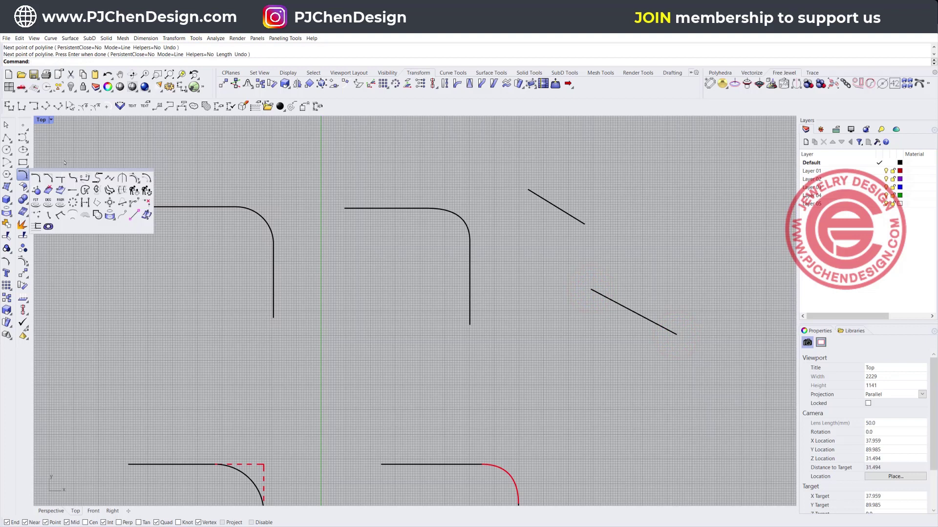
{"action": "left_click", "coordinate": [83, 177]}
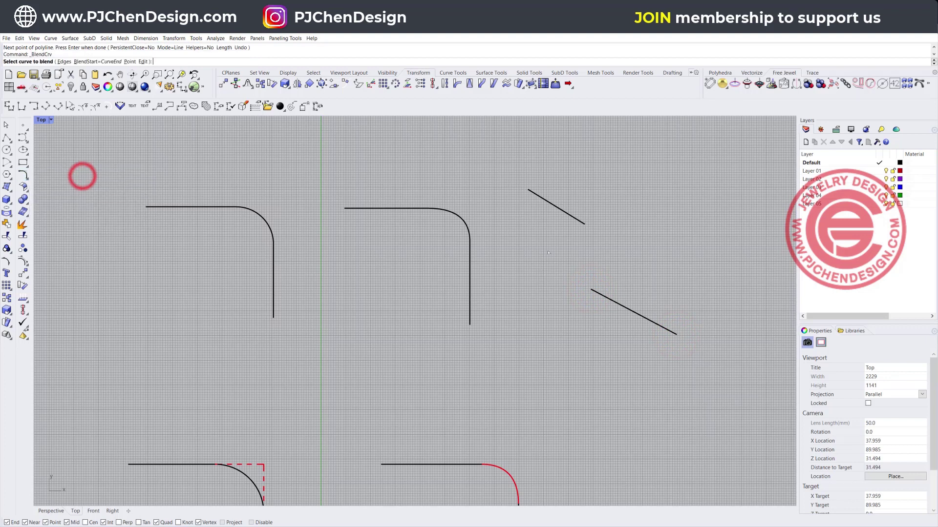
{"action": "scroll", "coordinate": [585, 226], "scroll_direction": "up", "scroll_amount": 3}
{"action": "scroll", "coordinate": [585, 226], "scroll_direction": "up", "scroll_amount": 2}
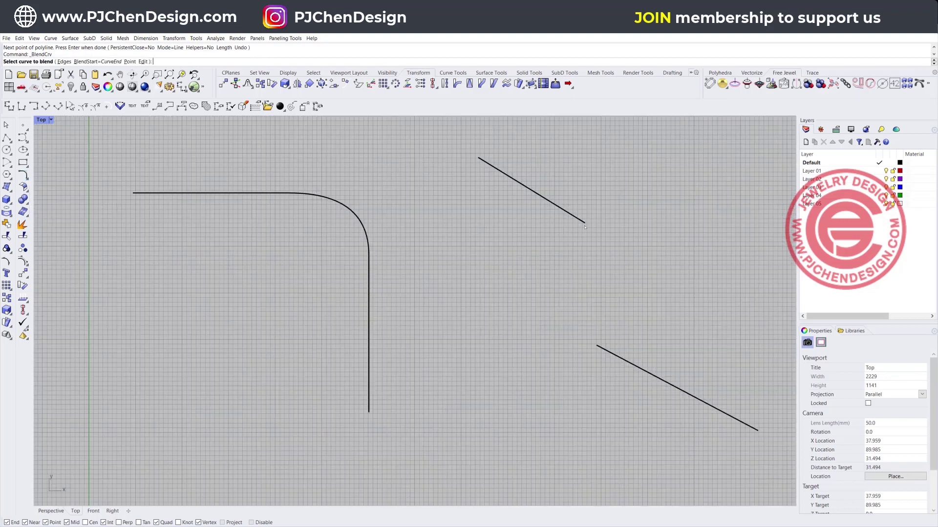
{"action": "left_click", "coordinate": [539, 212]}
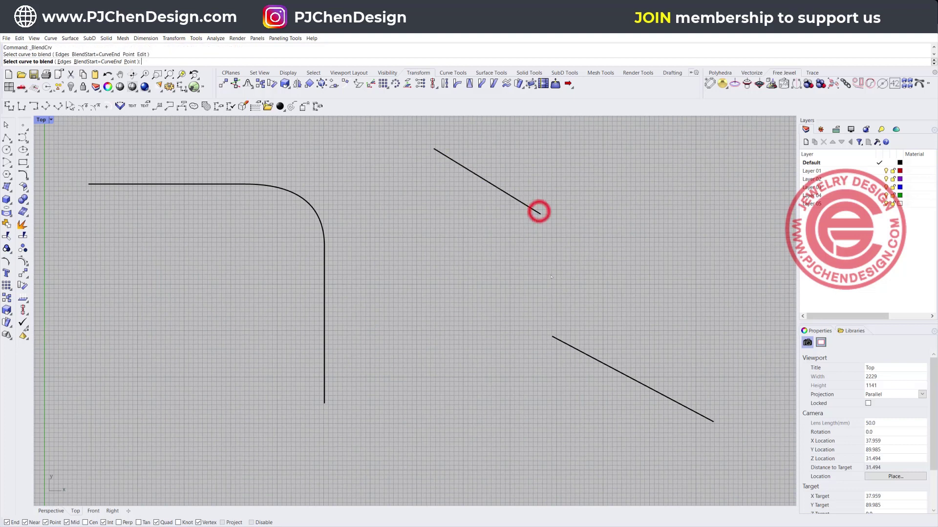
{"action": "left_click", "coordinate": [553, 337]}
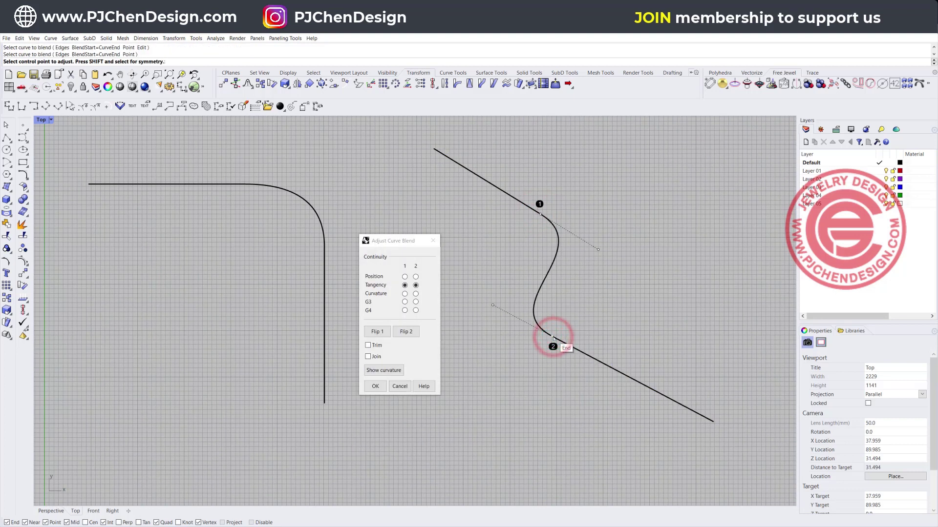
{"action": "left_click", "coordinate": [598, 250]}
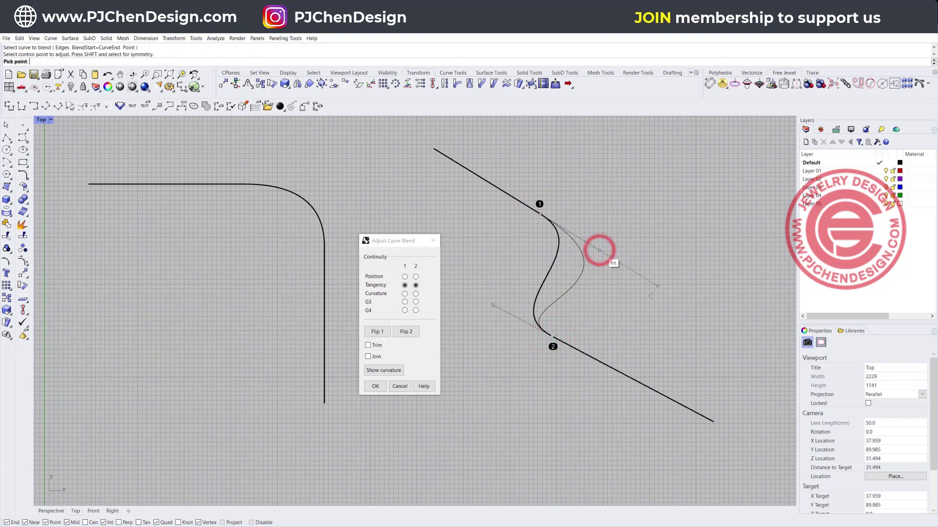
{"action": "left_click", "coordinate": [611, 287]}
{"action": "left_click", "coordinate": [432, 240]}
{"action": "left_click", "coordinate": [484, 249]}
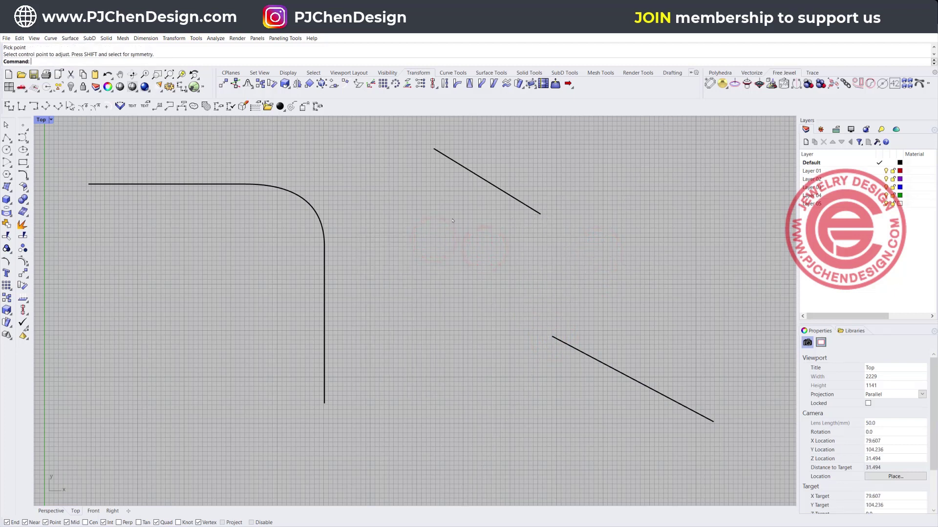
Step: Blend again from the upper line's left end to the lower line and accept it
{"action": "key", "text": "Return"}
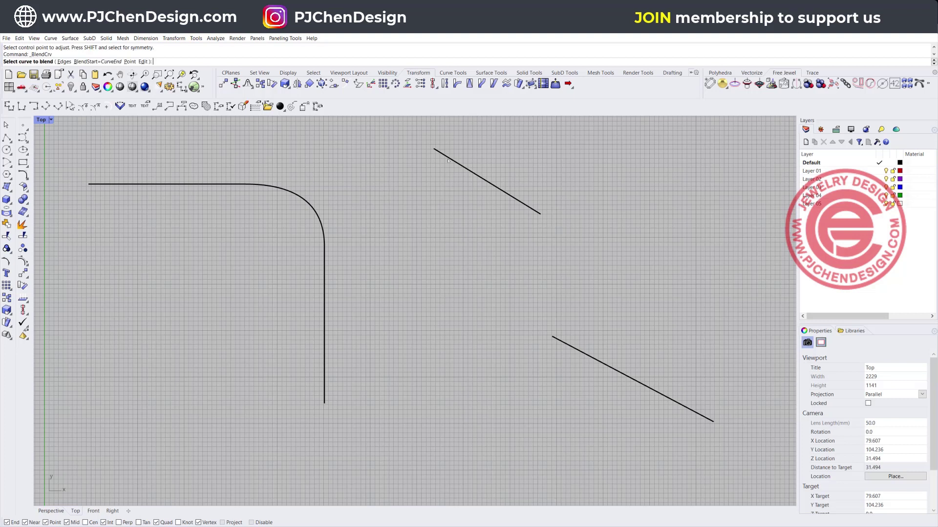
{"action": "left_click", "coordinate": [438, 152]}
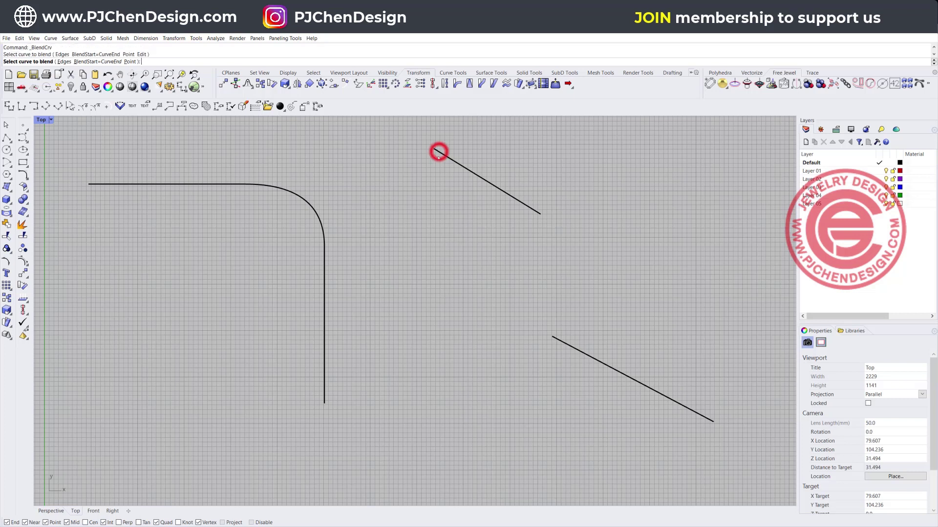
{"action": "left_click", "coordinate": [555, 339]}
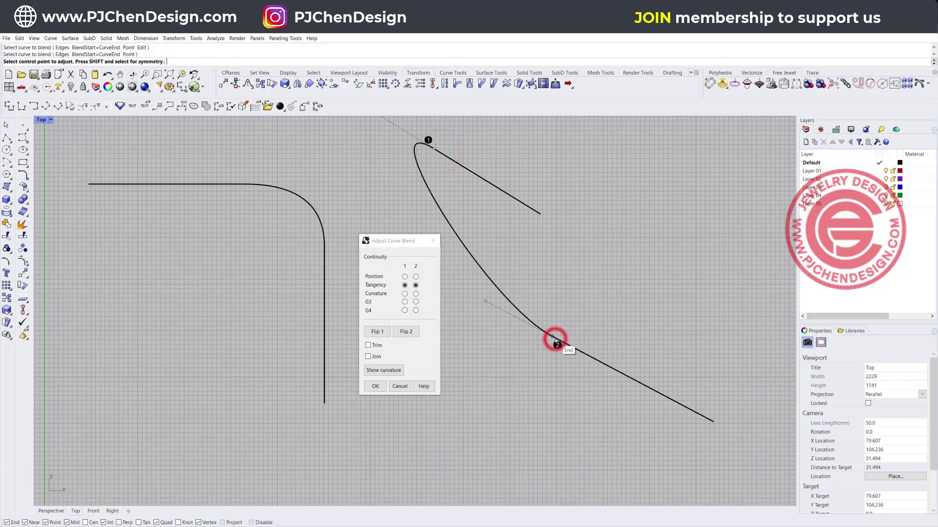
{"action": "key", "text": "Return"}
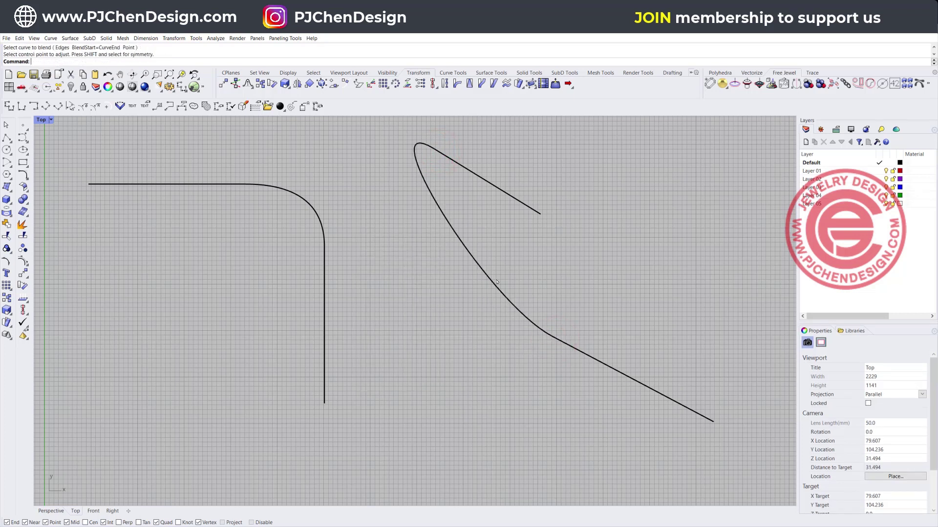
Step: Window-select all seven upper curve examples in the Top view
{"action": "scroll", "coordinate": [492, 279], "scroll_direction": "down", "scroll_amount": 5}
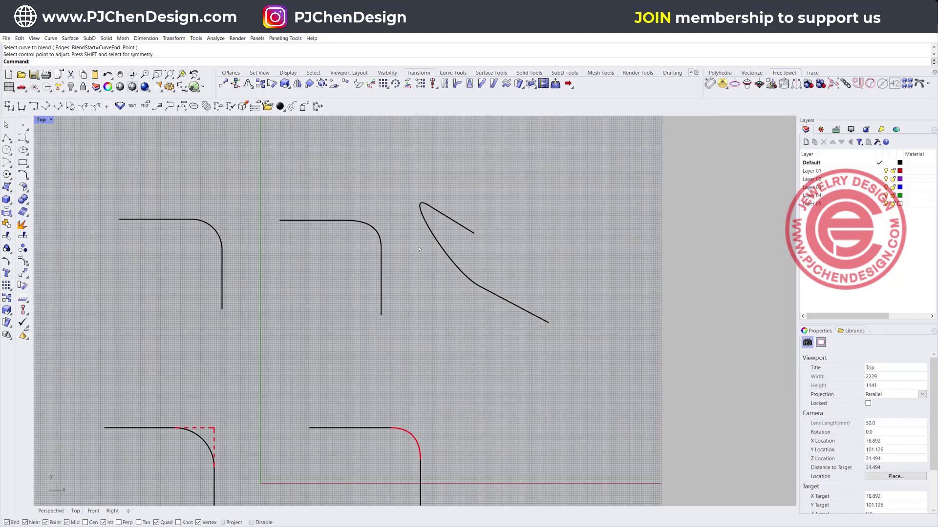
{"action": "left_click", "coordinate": [389, 253]}
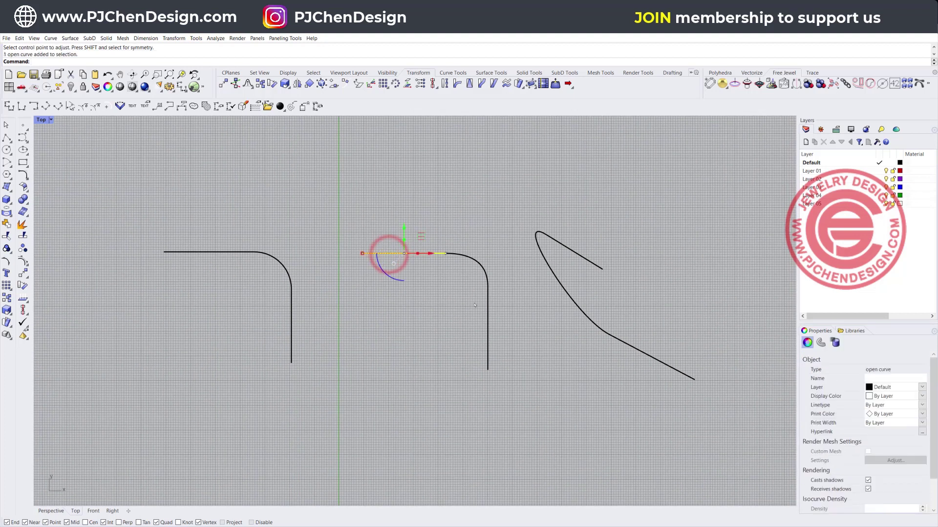
{"action": "left_click", "coordinate": [493, 331]}
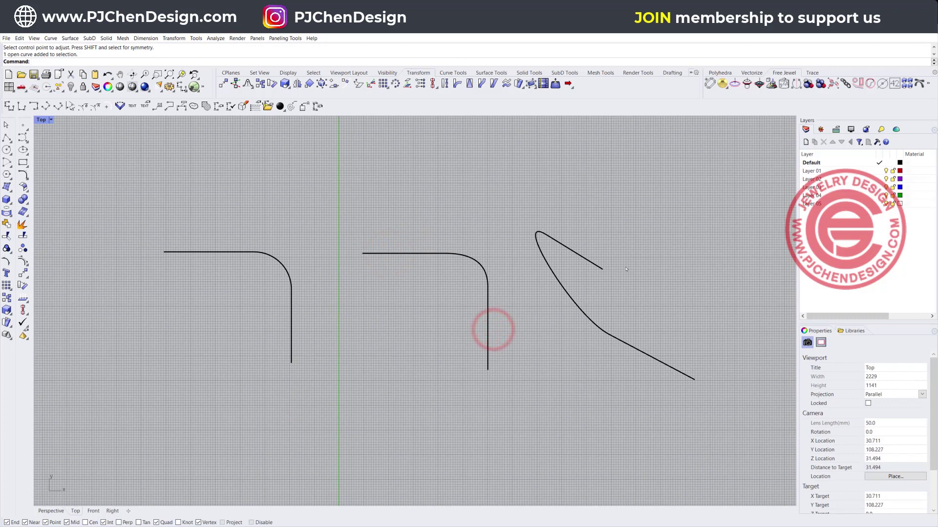
{"action": "scroll", "coordinate": [573, 289], "scroll_direction": "down", "scroll_amount": 2}
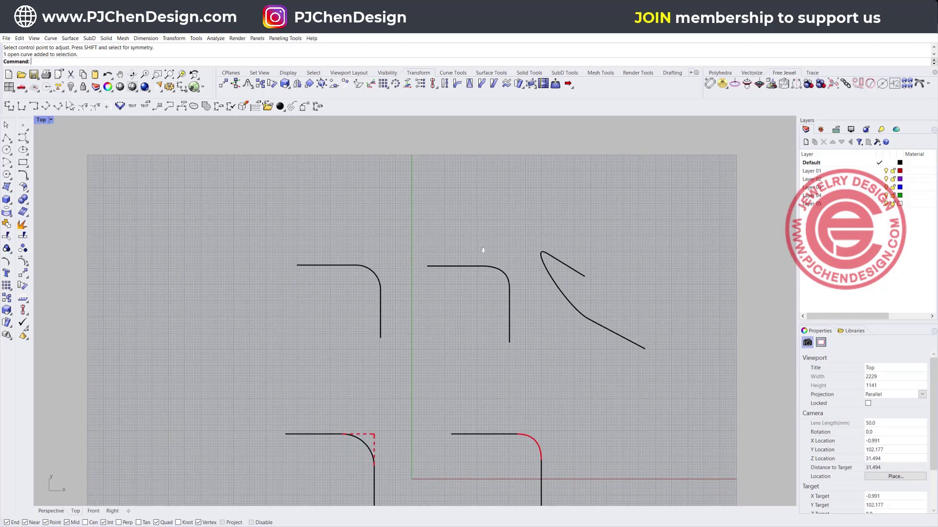
{"action": "right_click_drag", "start_coordinate": [482, 250], "coordinate": [482, 250]}
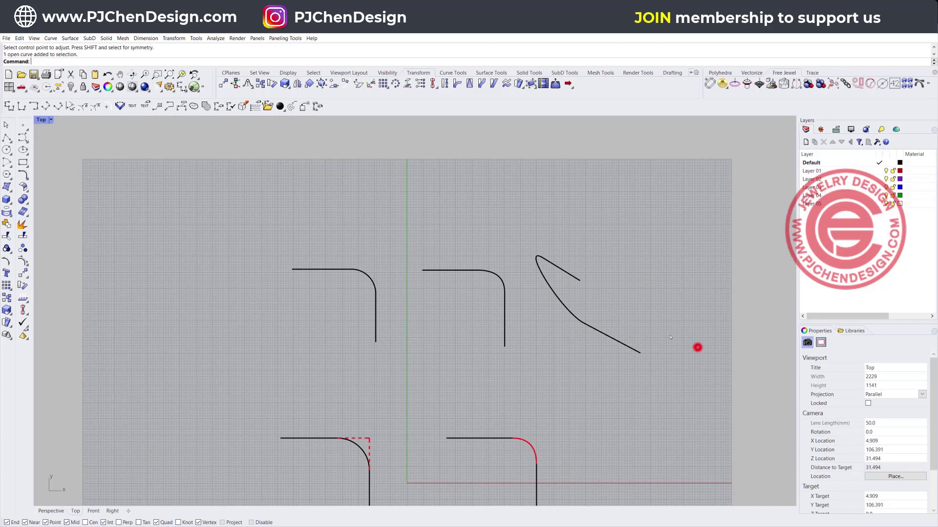
{"action": "left_click_drag", "start_coordinate": [671, 337], "coordinate": [313, 229]}
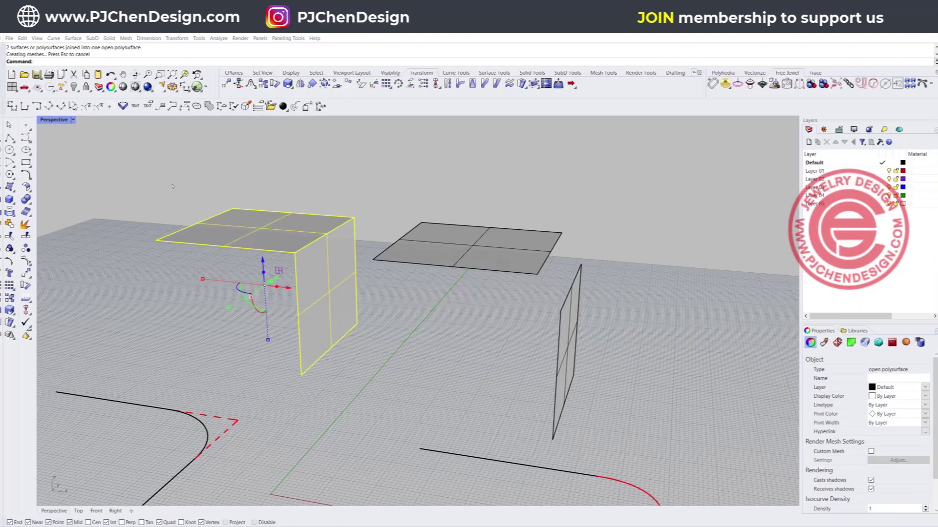
Step: Frame the joined L-shaped panels and the separate flat and upright panels in Perspective
{"action": "left_click", "coordinate": [375, 195]}
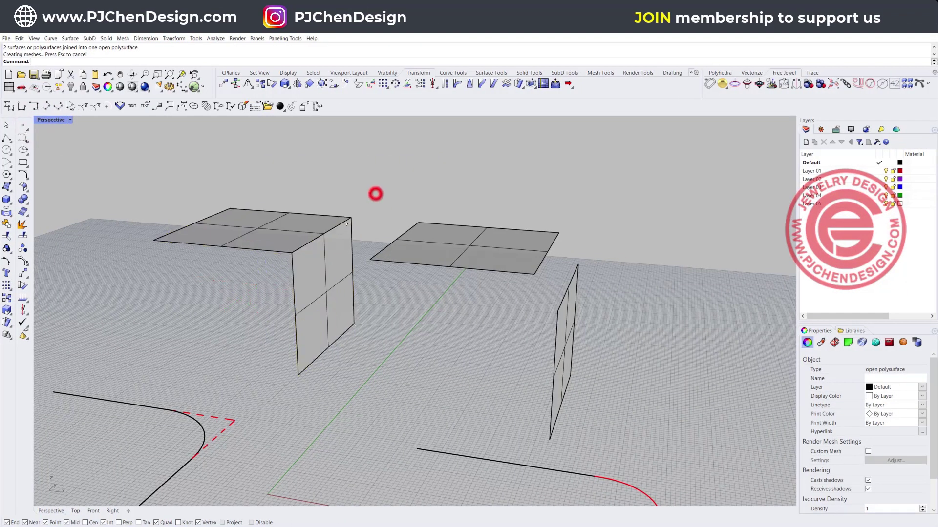
{"action": "left_click", "coordinate": [337, 227]}
{"action": "left_click", "coordinate": [608, 267]}
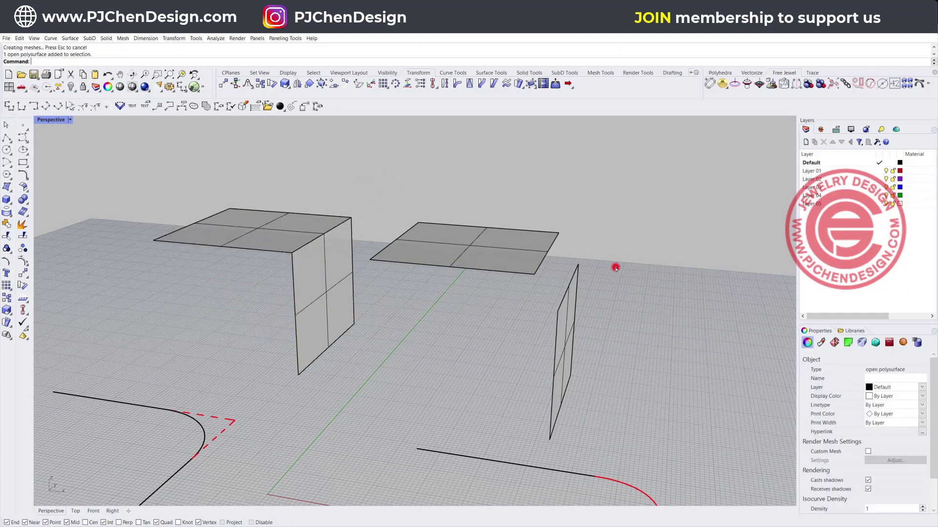
{"action": "scroll", "coordinate": [615, 266], "scroll_direction": "down", "scroll_amount": 5}
{"action": "right_click_drag", "start_coordinate": [472, 302], "coordinate": [469, 285], "text": "shift"}
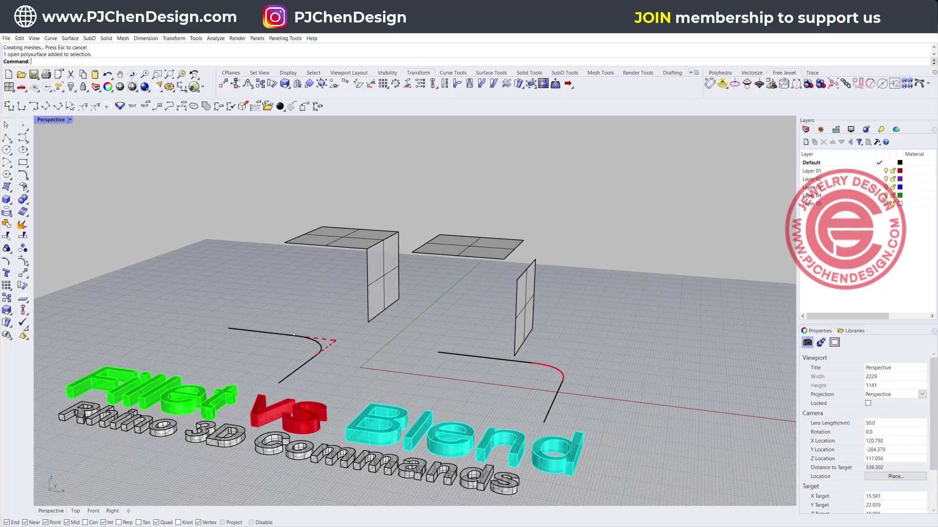
{"action": "scroll", "coordinate": [437, 210], "scroll_direction": "up", "scroll_amount": 5}
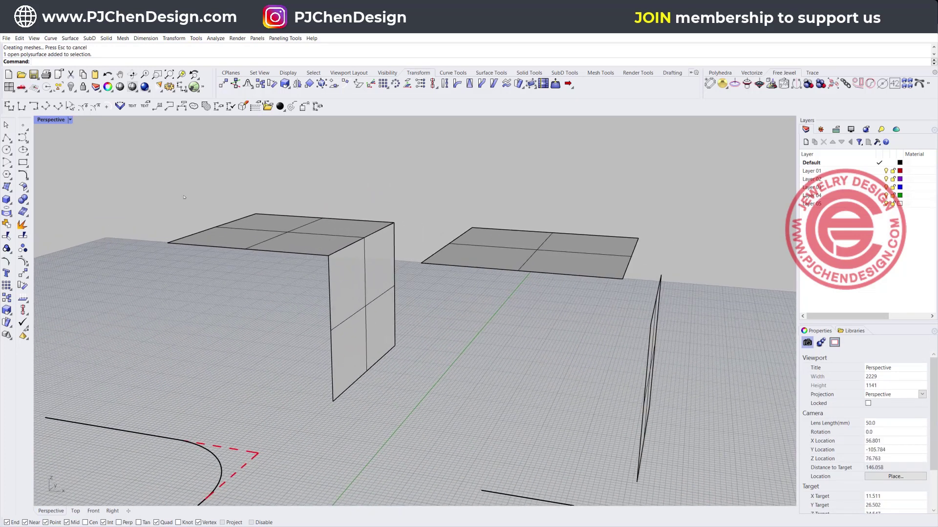
{"action": "left_click", "coordinate": [25, 188]}
Step: Fillet the top panel and vertical panel corner with a radius 15 fillet surface
{"action": "left_click_drag", "start_coordinate": [37, 185], "coordinate": [81, 148]}
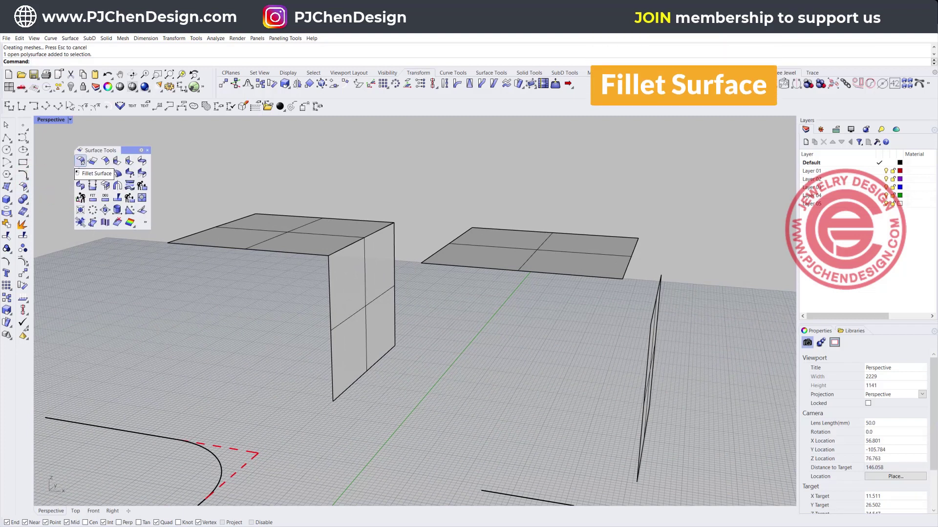
{"action": "left_click", "coordinate": [81, 161]}
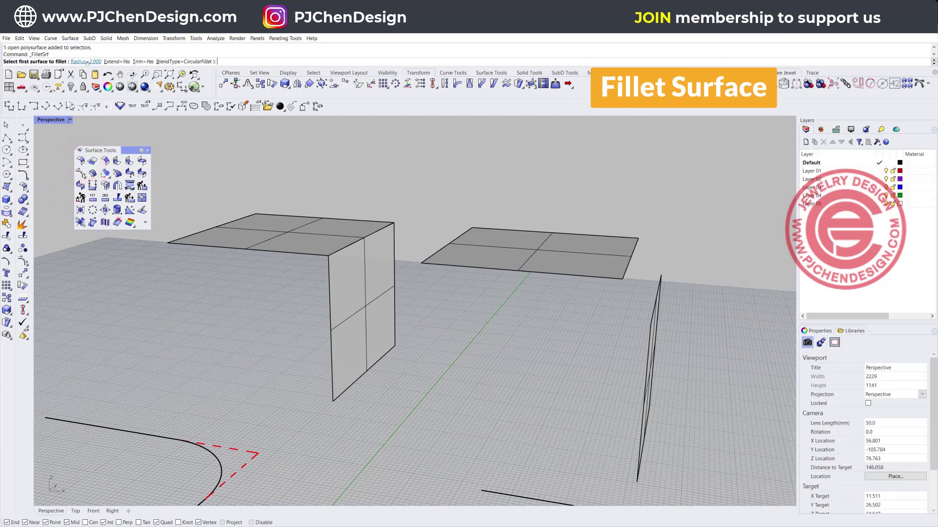
{"action": "left_click", "coordinate": [86, 62]}
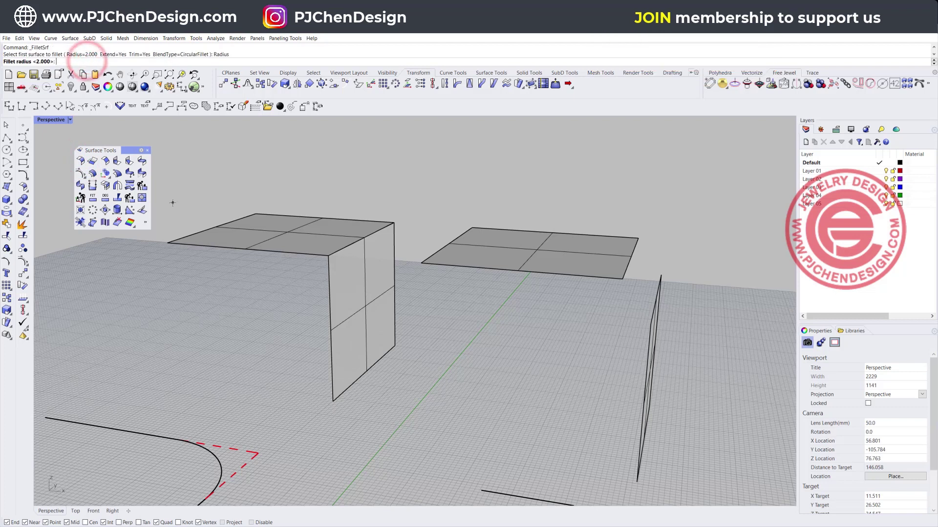
{"action": "type", "text": "15"}
{"action": "key", "text": "Return"}
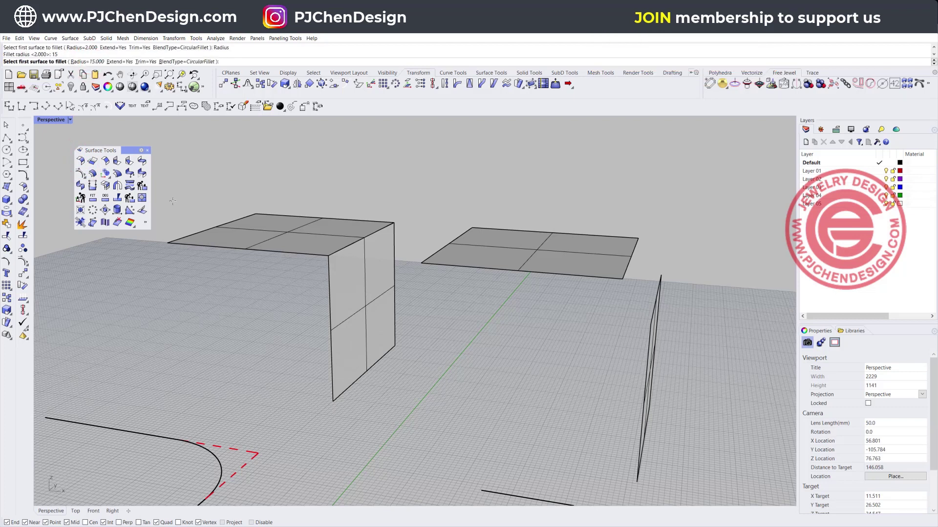
{"action": "left_click", "coordinate": [348, 236]}
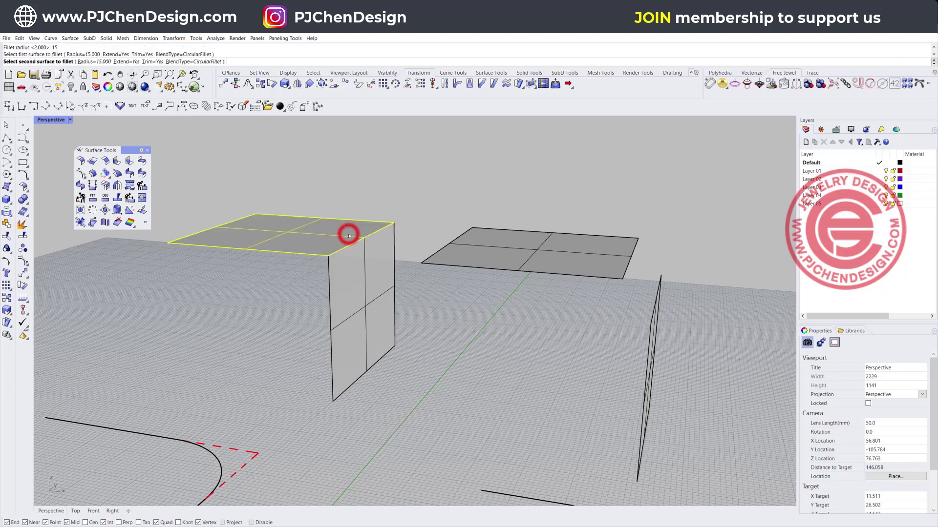
{"action": "left_click", "coordinate": [364, 271]}
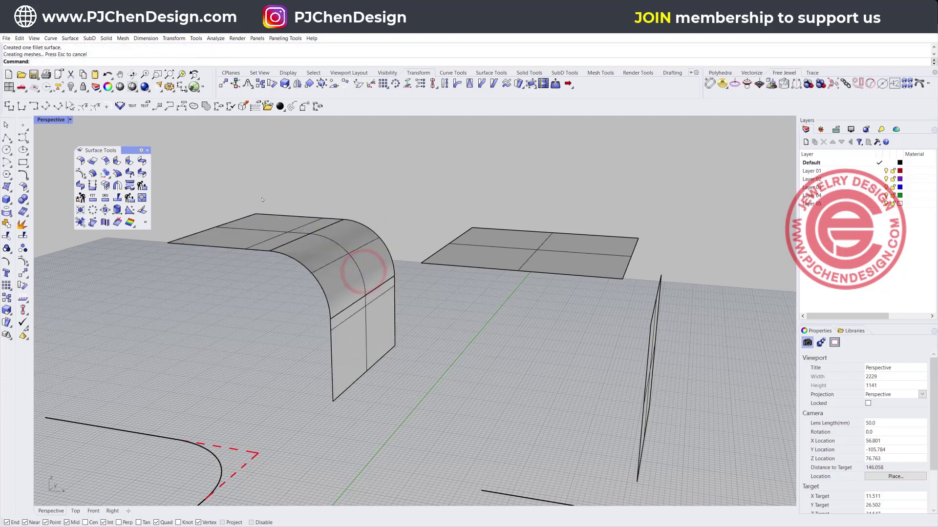
{"action": "scroll", "coordinate": [378, 322], "scroll_direction": "down", "scroll_amount": 5}
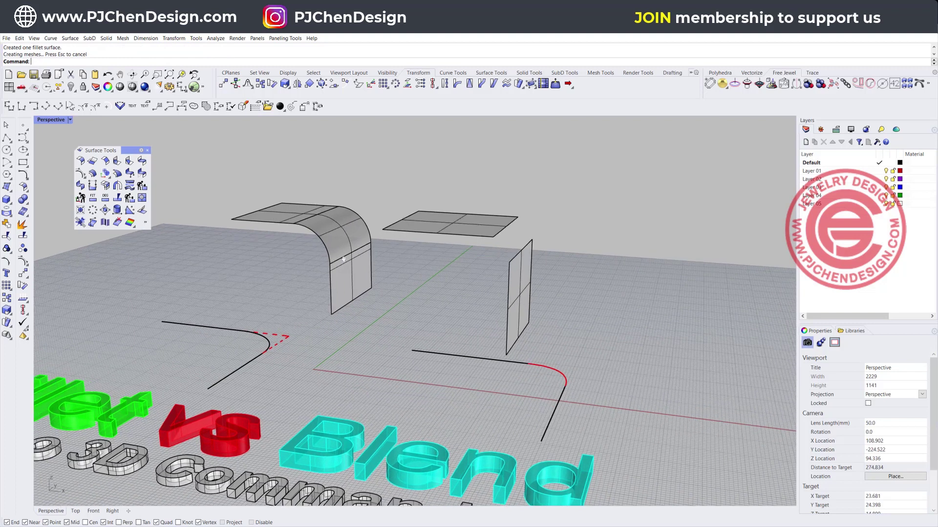
{"action": "right_click_drag", "start_coordinate": [473, 242], "coordinate": [399, 260], "text": "shift"}
{"action": "scroll", "coordinate": [450, 254], "scroll_direction": "up", "scroll_amount": 5}
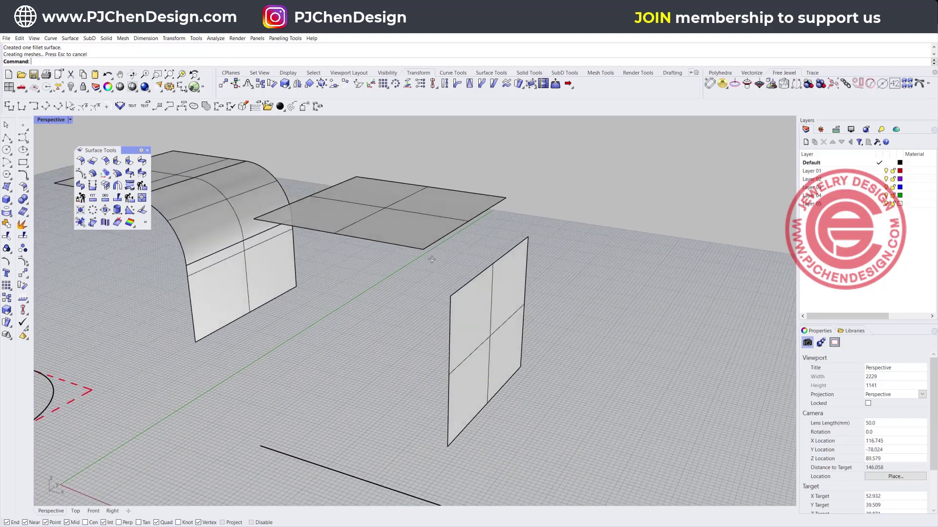
{"action": "left_click", "coordinate": [404, 234]}
{"action": "left_click", "coordinate": [477, 328]}
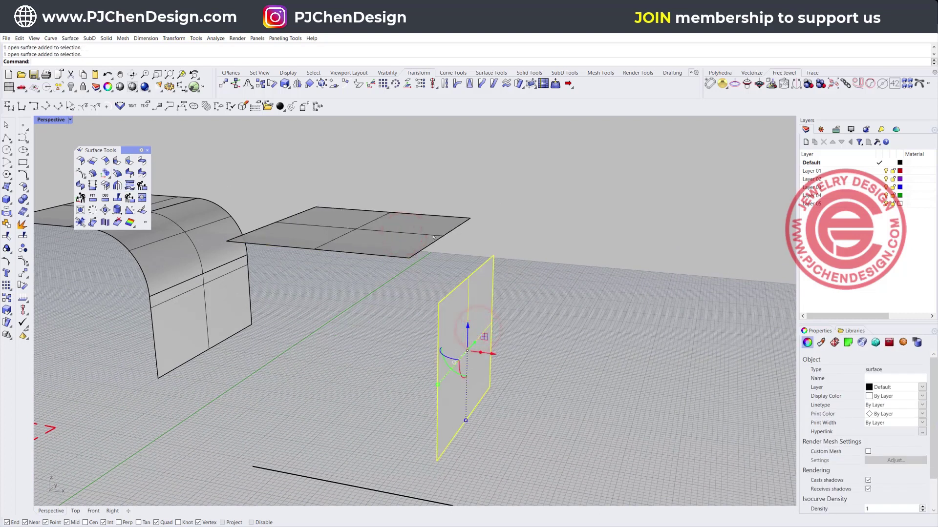
{"action": "left_click", "coordinate": [145, 163]}
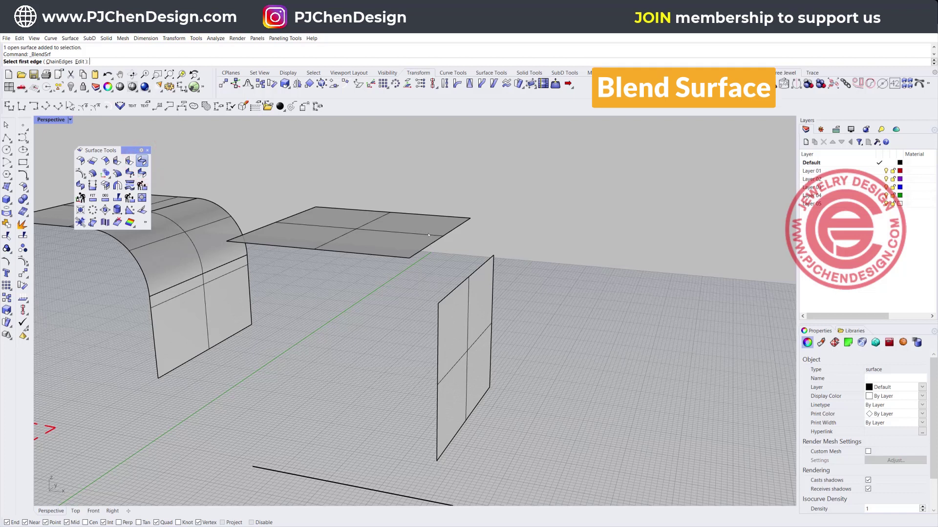
{"action": "left_click", "coordinate": [433, 238]}
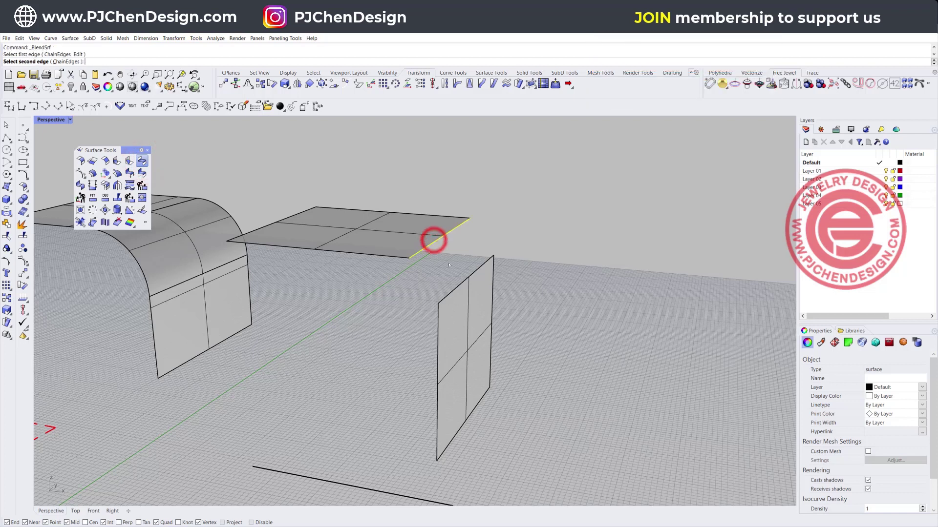
{"action": "left_click", "coordinate": [457, 285]}
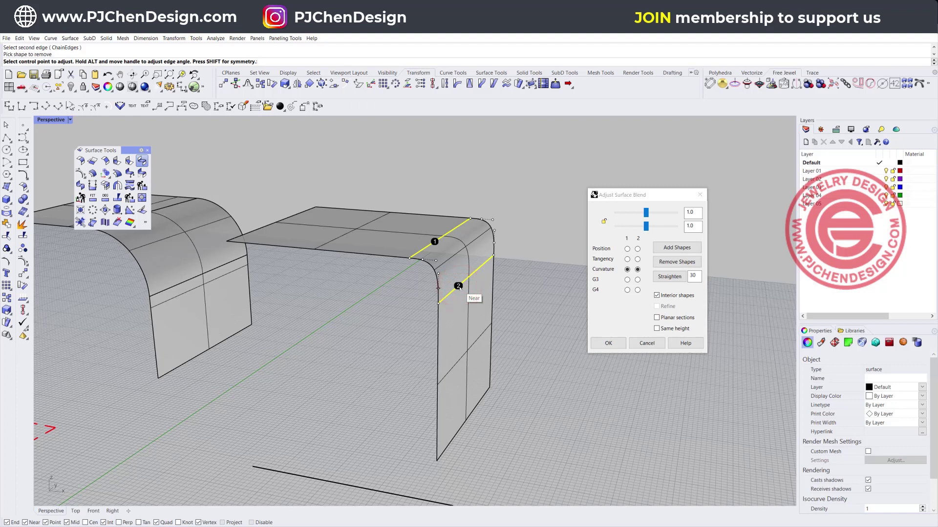
{"action": "left_click", "coordinate": [627, 249]}
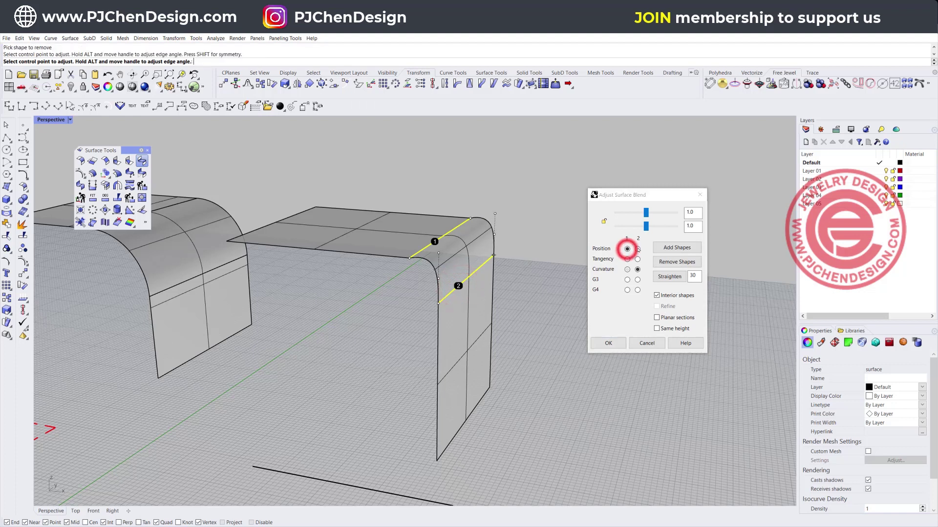
{"action": "left_click", "coordinate": [638, 249]}
{"action": "left_click", "coordinate": [622, 261]}
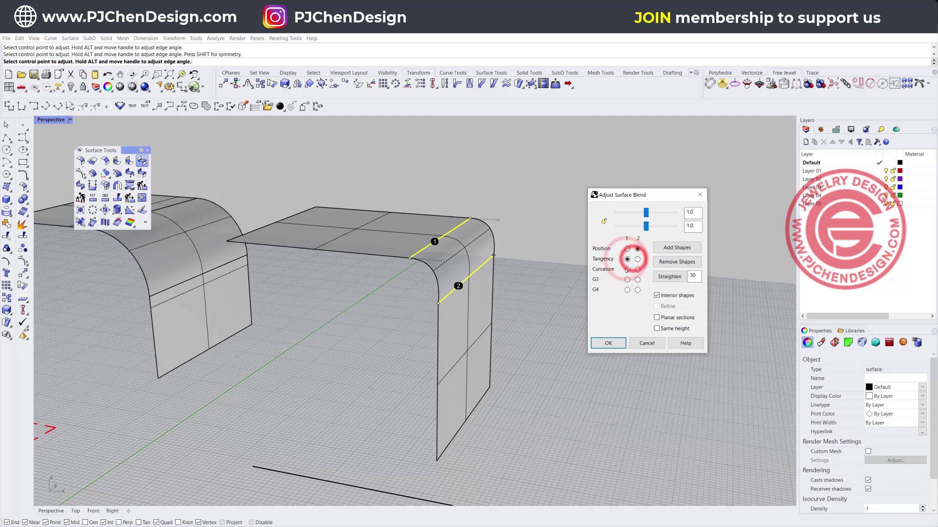
{"action": "left_click", "coordinate": [627, 269]}
{"action": "left_click", "coordinate": [637, 259]}
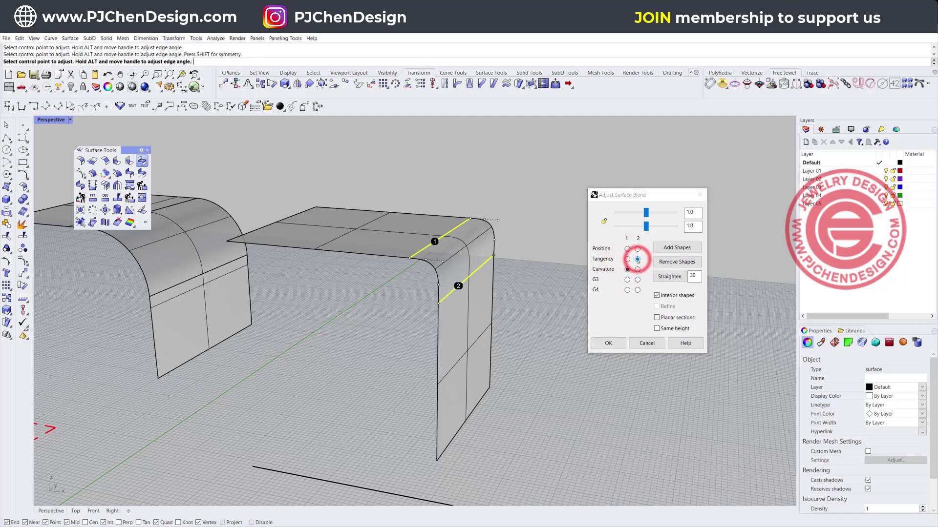
{"action": "left_click", "coordinate": [637, 270]}
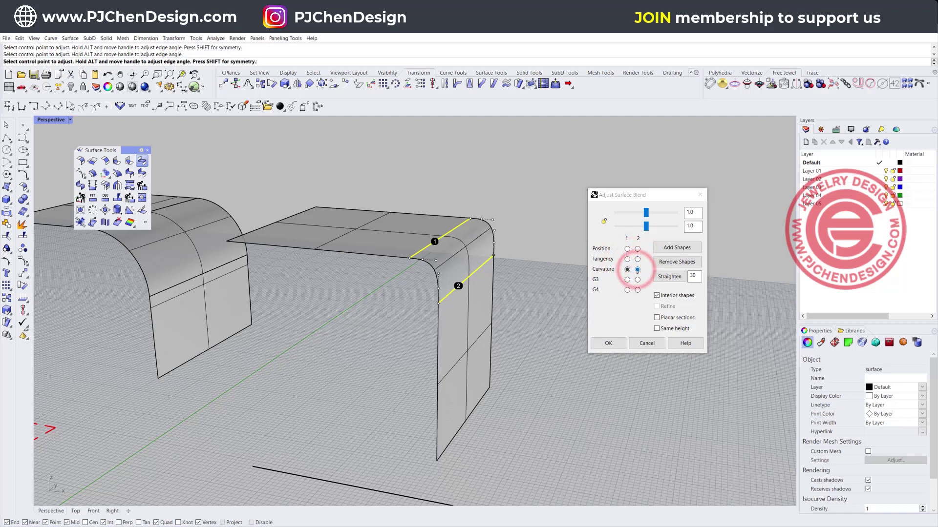
{"action": "left_click", "coordinate": [596, 343]}
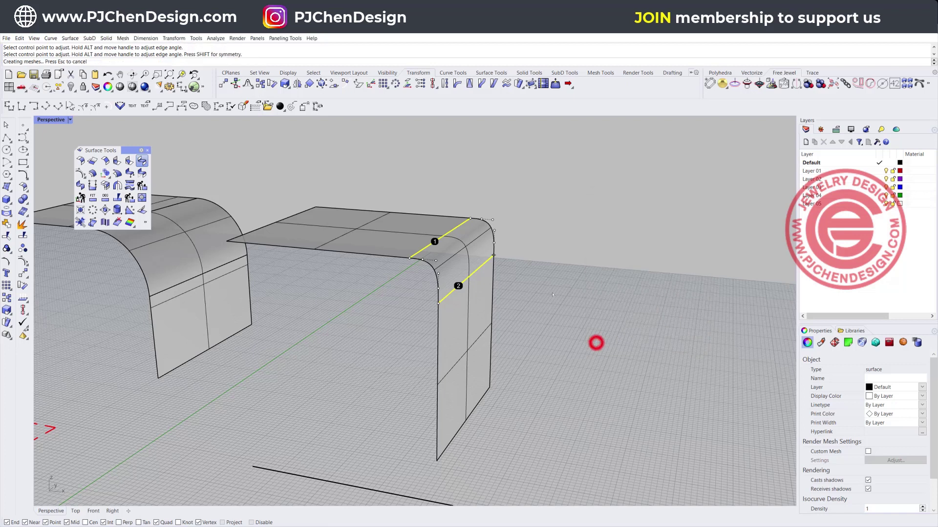
{"action": "left_click", "coordinate": [469, 252]}
{"action": "key", "text": "Delete"}
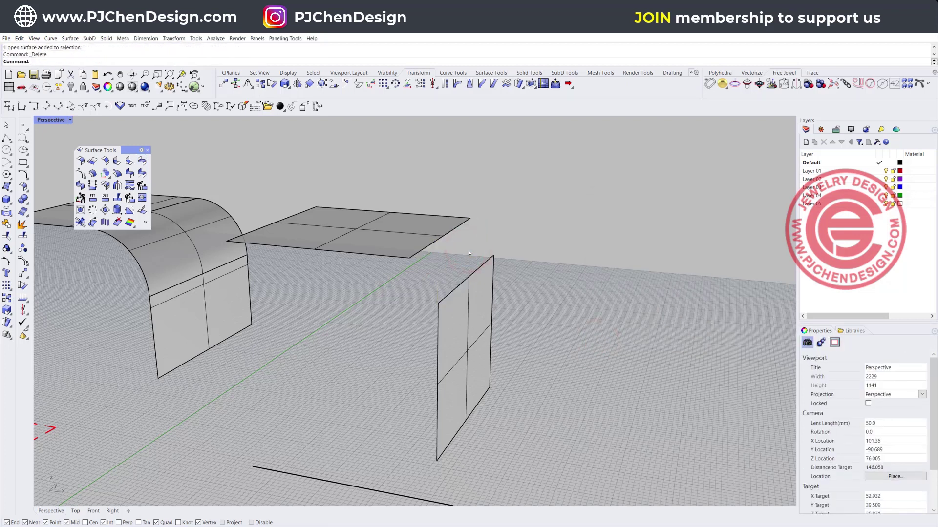
Step: Taper the upright panel by shifting one end of its top edge
{"action": "right_click_drag", "start_coordinate": [432, 232], "coordinate": [501, 228]}
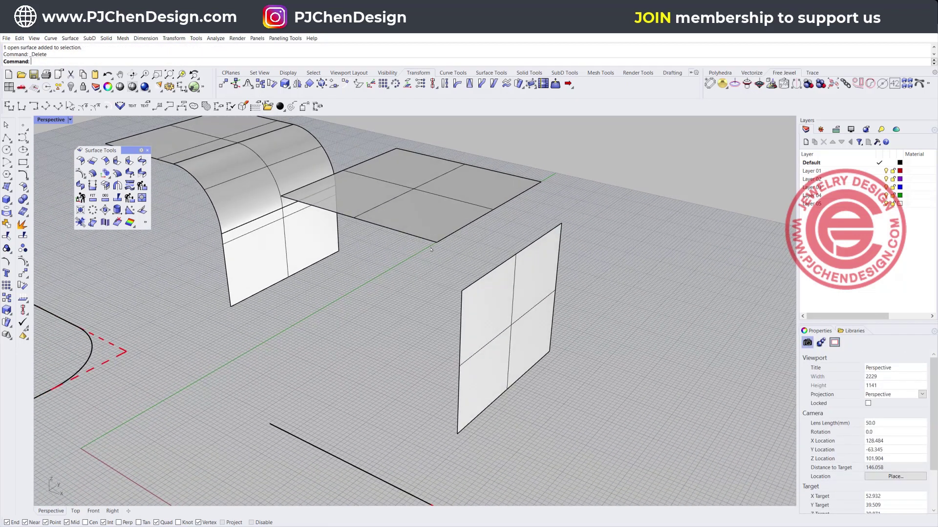
{"action": "left_click", "coordinate": [506, 261], "text": "ctrl+shift"}
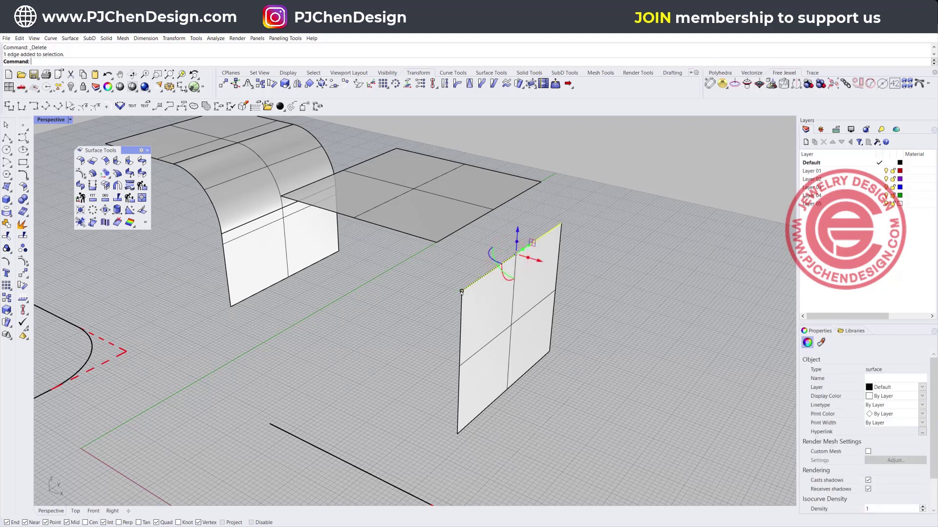
{"action": "left_click_drag", "start_coordinate": [461, 291], "coordinate": [503, 262]}
{"action": "right_click_drag", "start_coordinate": [619, 276], "coordinate": [485, 302]}
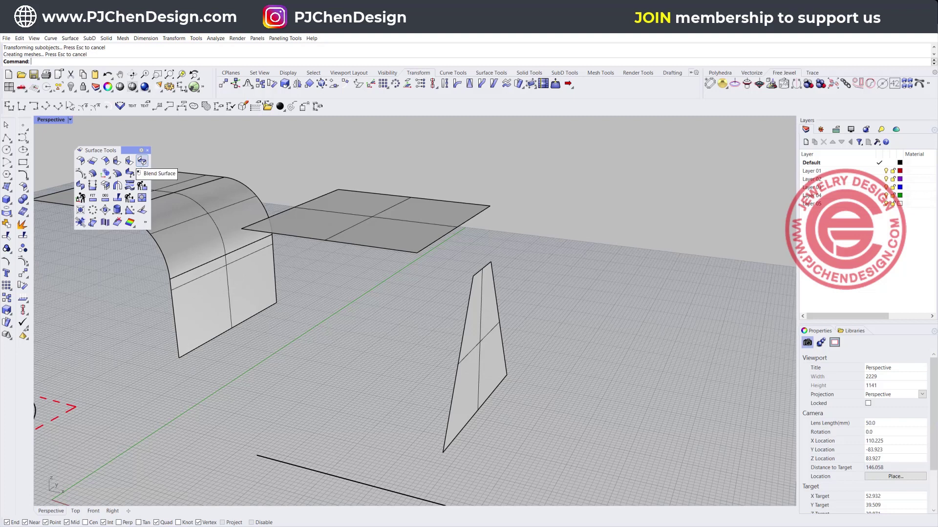
Step: Blend the flat panel's edge to the tapered panel's top edge with Tangency on both edges
{"action": "left_click", "coordinate": [142, 160]}
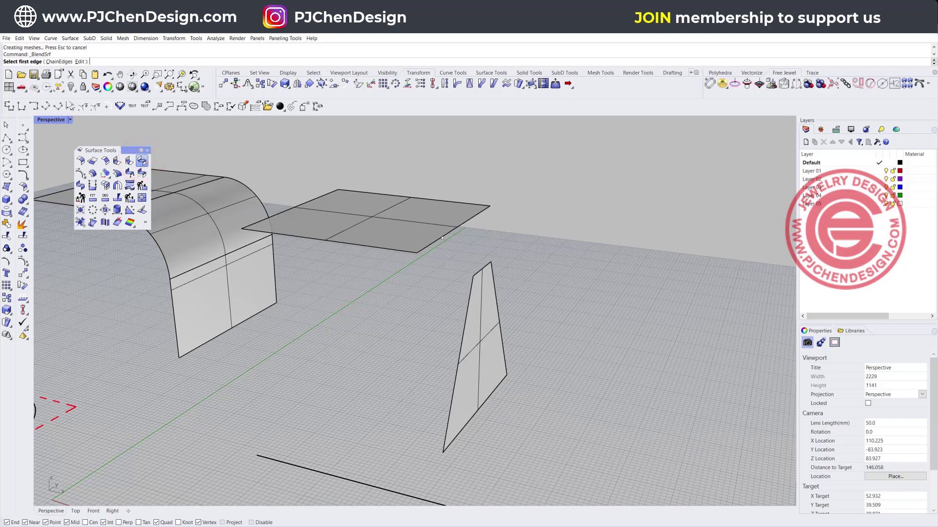
{"action": "left_click", "coordinate": [442, 237]}
{"action": "left_click", "coordinate": [479, 271]}
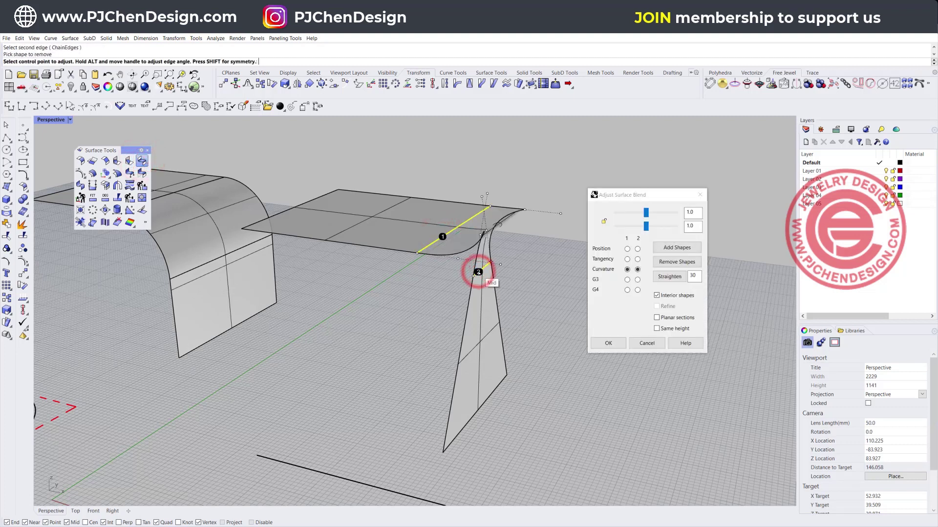
{"action": "right_click_drag", "start_coordinate": [479, 272], "coordinate": [357, 286]}
{"action": "left_click", "coordinate": [627, 257]}
{"action": "left_click", "coordinate": [637, 259]}
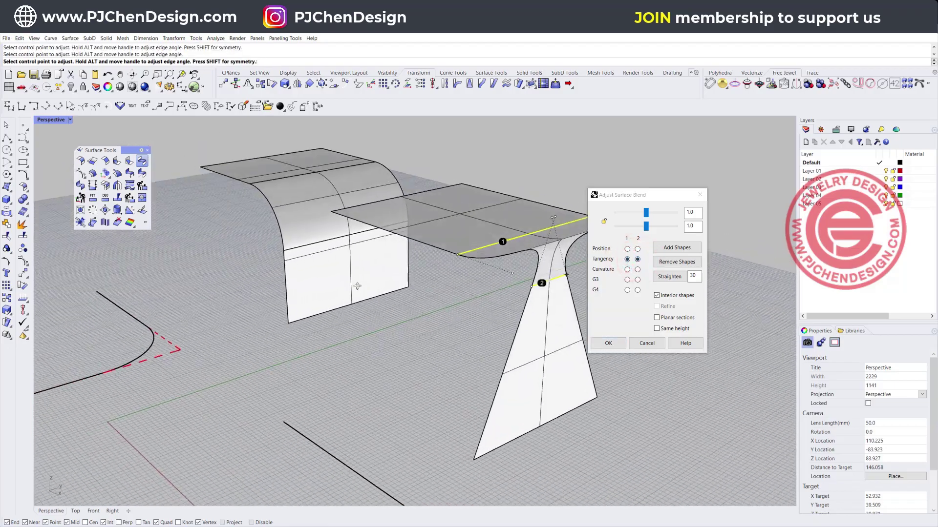
{"action": "scroll", "coordinate": [357, 286], "scroll_direction": "up", "scroll_amount": 6}
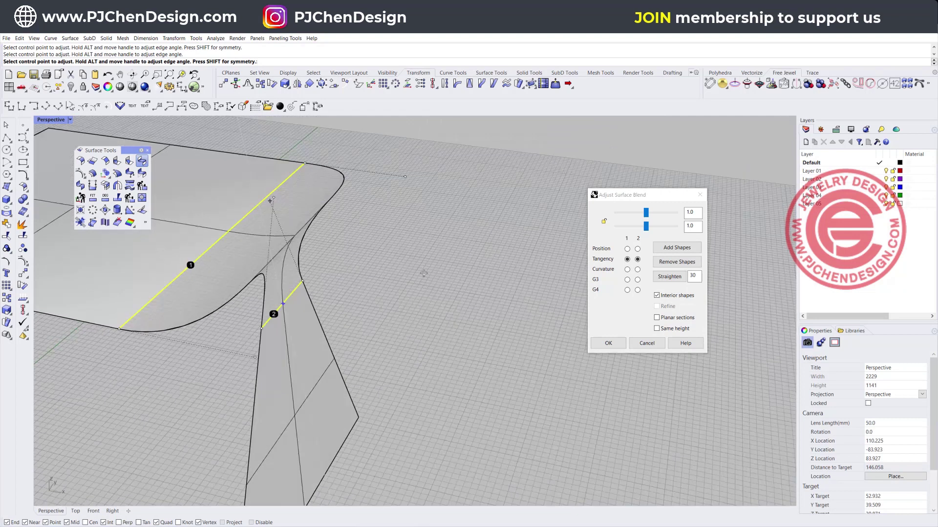
{"action": "mouse_move", "coordinate": [423, 273]}
{"action": "right_mouse_down"}
{"action": "mouse_move", "coordinate": [439, 219]}
{"action": "mouse_move", "coordinate": [324, 191]}
{"action": "right_mouse_up"}
Step: Reshape the blend surface's profile by moving two of its control points
{"action": "left_click", "coordinate": [324, 191]}
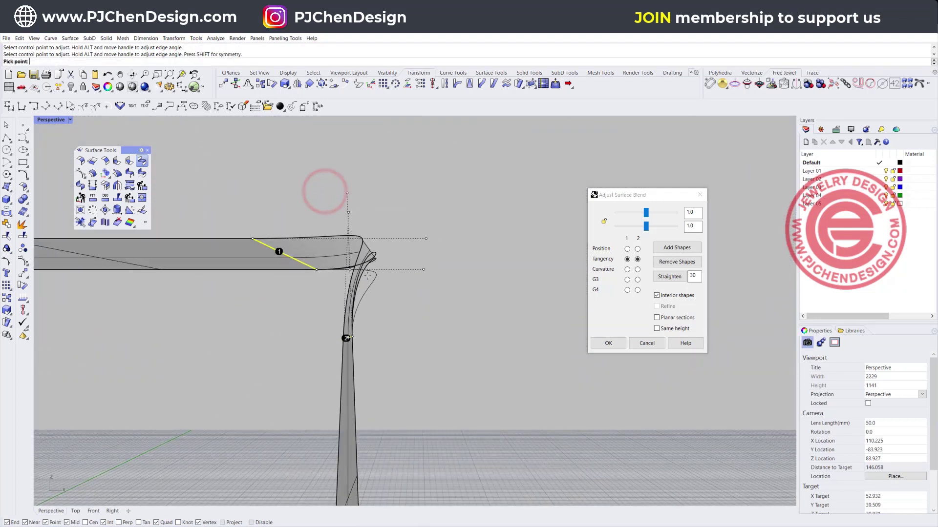
{"action": "left_click", "coordinate": [365, 294]}
{"action": "right_click_drag", "start_coordinate": [348, 212], "coordinate": [417, 178]}
{"action": "left_click", "coordinate": [417, 179]}
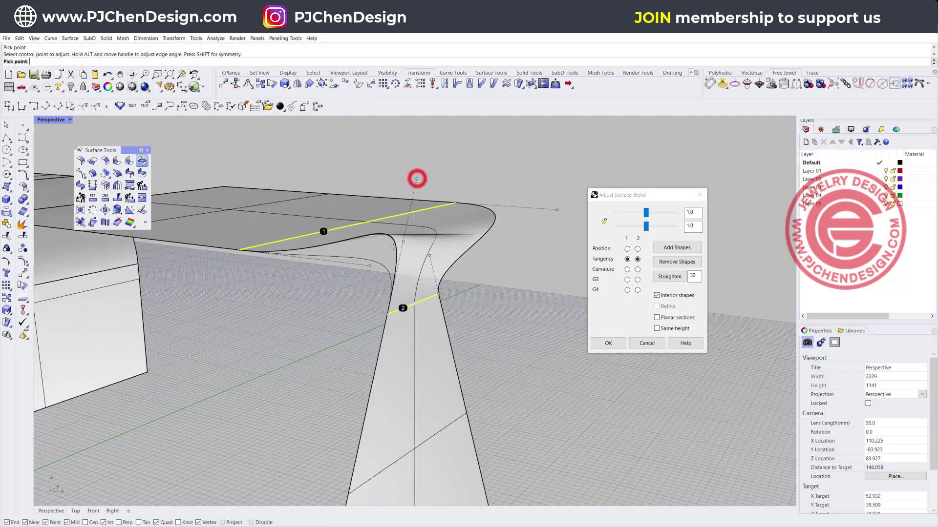
{"action": "left_click", "coordinate": [379, 280]}
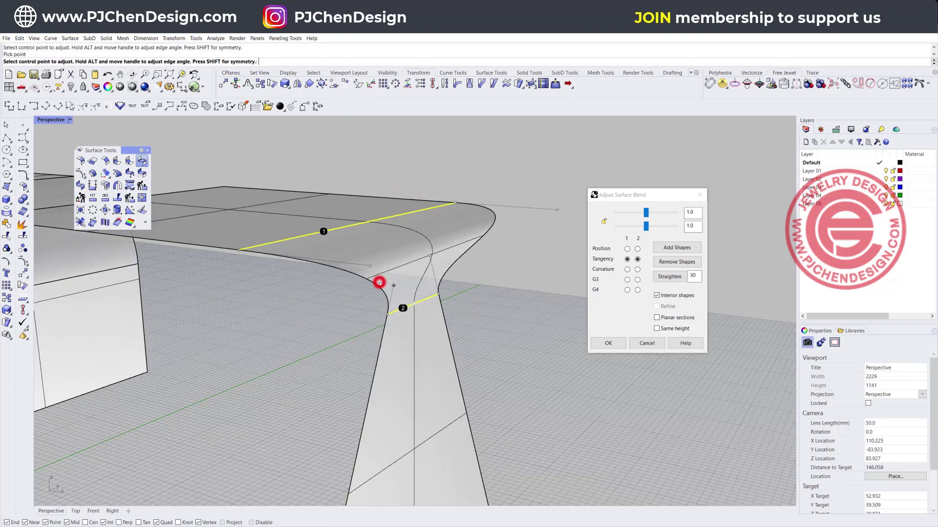
{"action": "right_click_drag", "start_coordinate": [379, 281], "coordinate": [438, 261]}
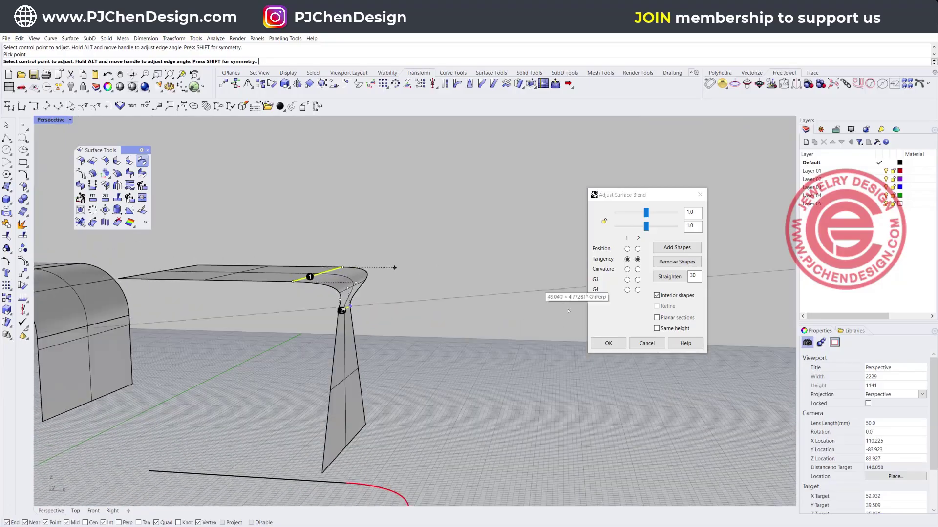
Step: Accept the adjusted tangent blend surface and orbit to review the whole comparison scene
{"action": "left_click", "coordinate": [607, 343]}
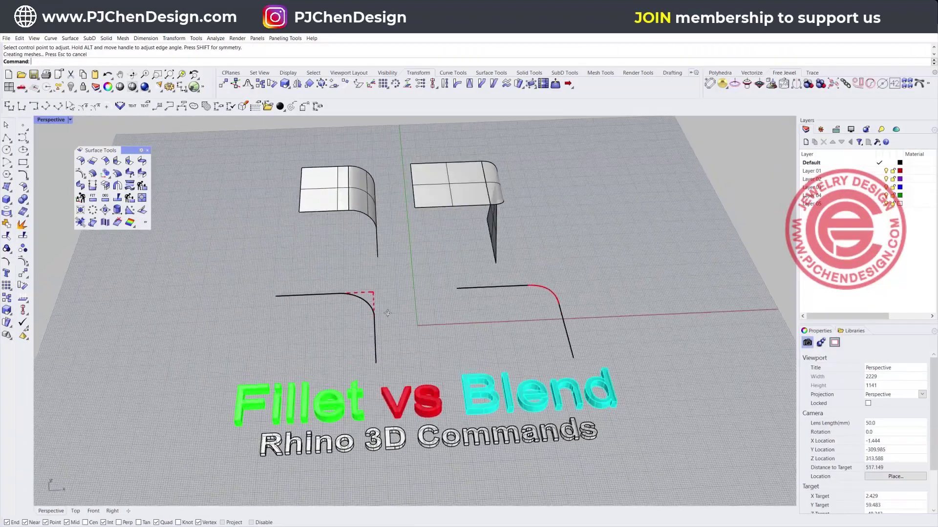
{"action": "right_click_drag", "start_coordinate": [401, 302], "coordinate": [421, 282]}
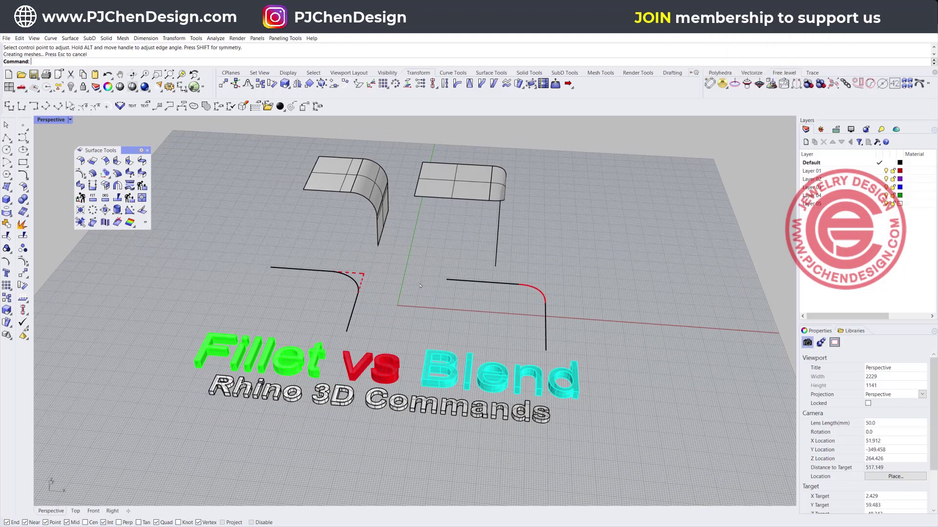